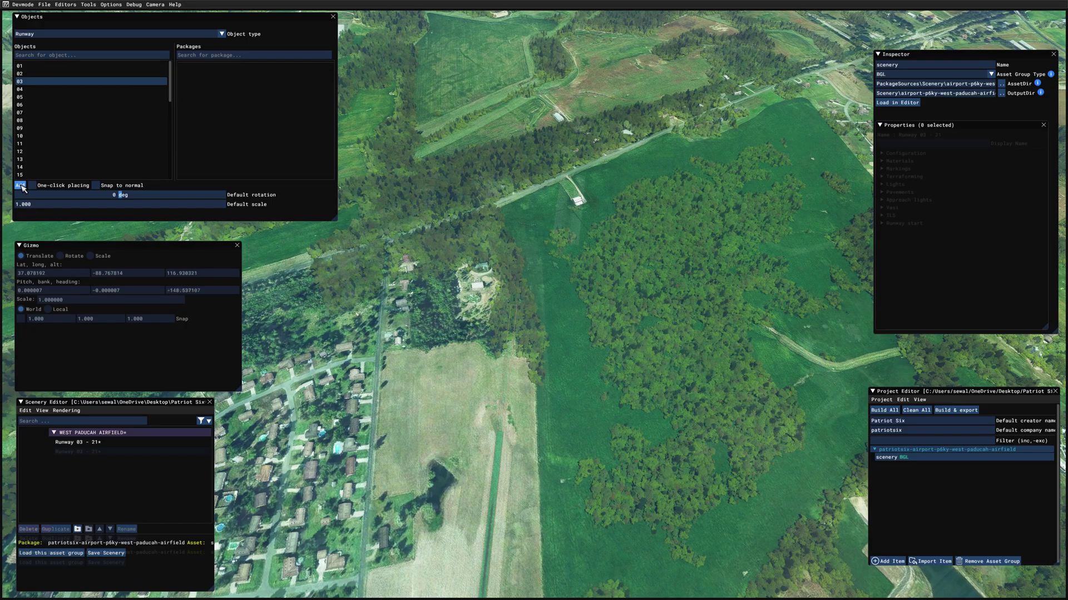
- Add a new runway 03 and move it beside the existing grass strip
click(20, 185)
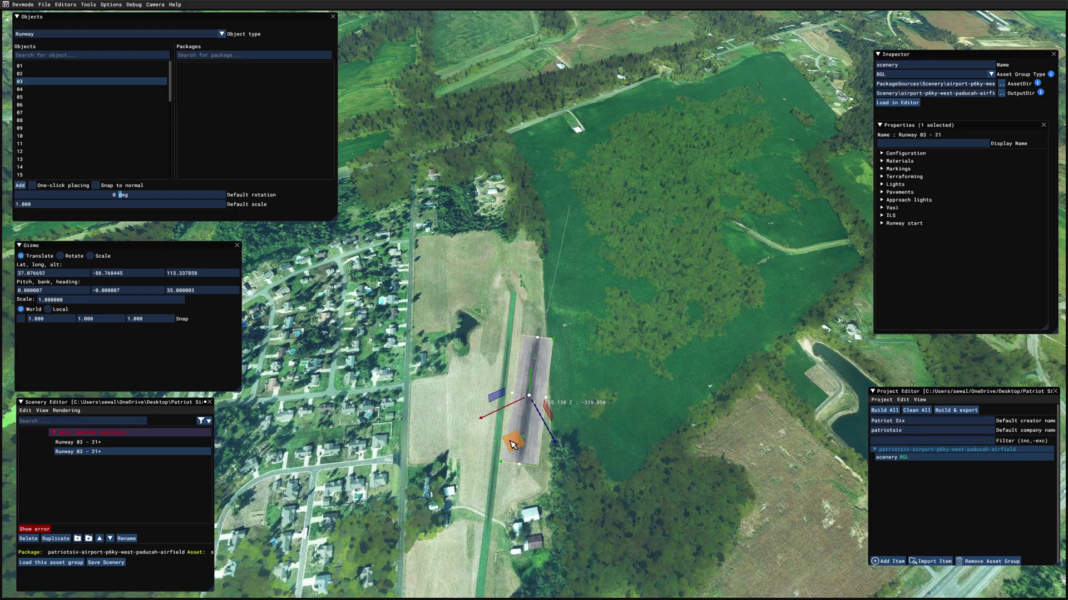
drag(512, 445, 530, 359)
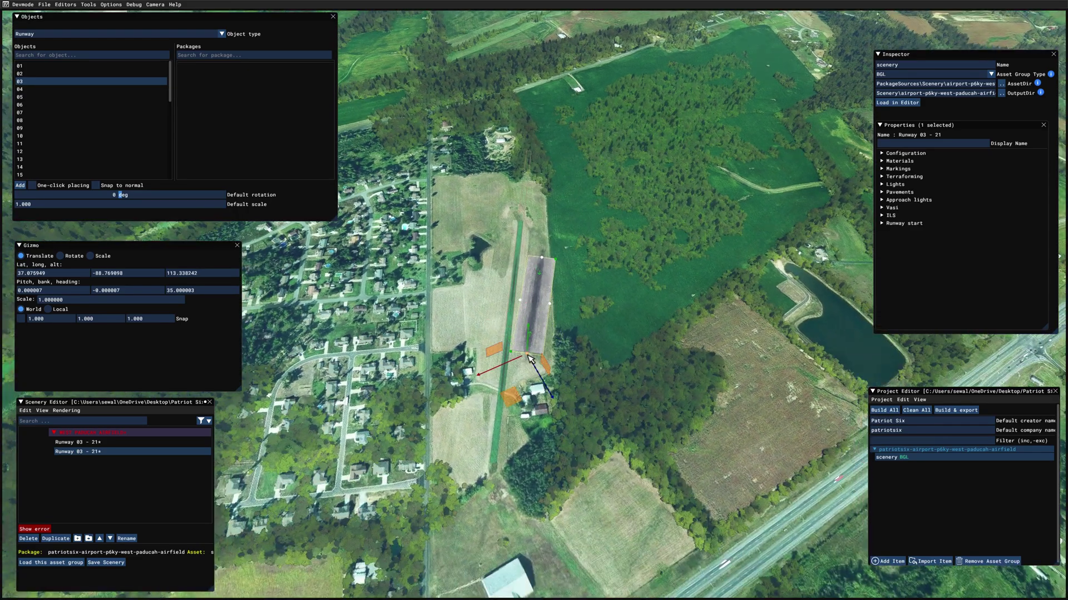
drag(517, 411, 510, 451)
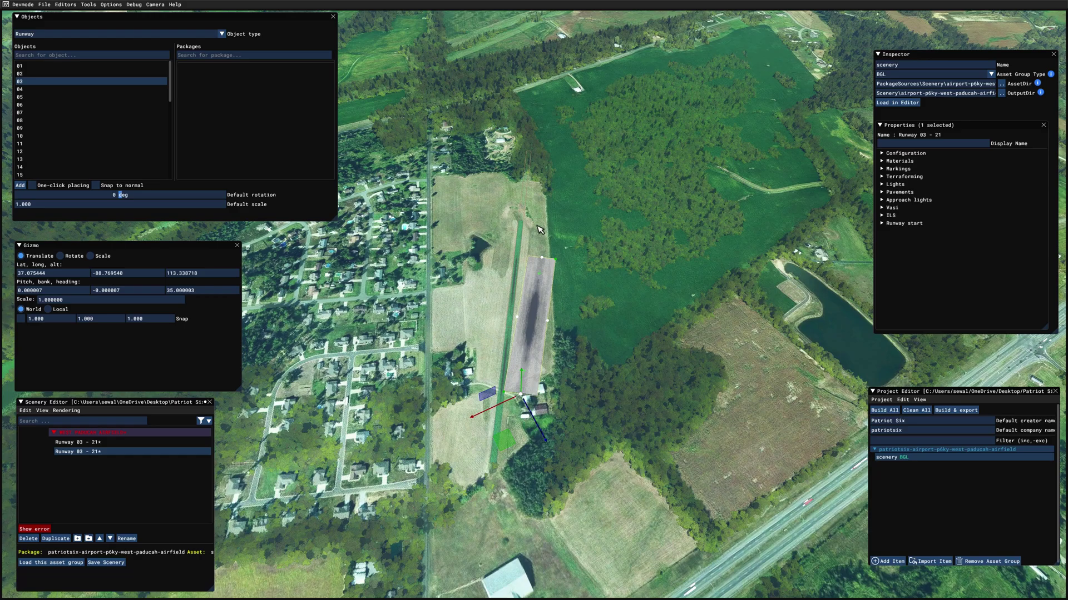
- Lengthen the new runway by extending both its north and south ends
click(544, 262)
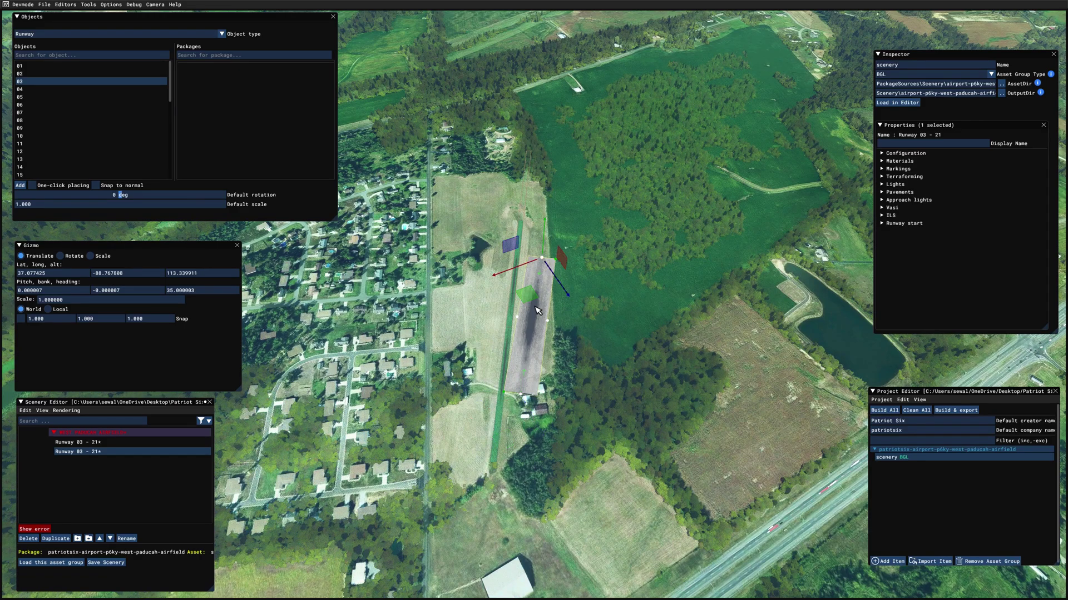
drag(535, 301, 529, 216)
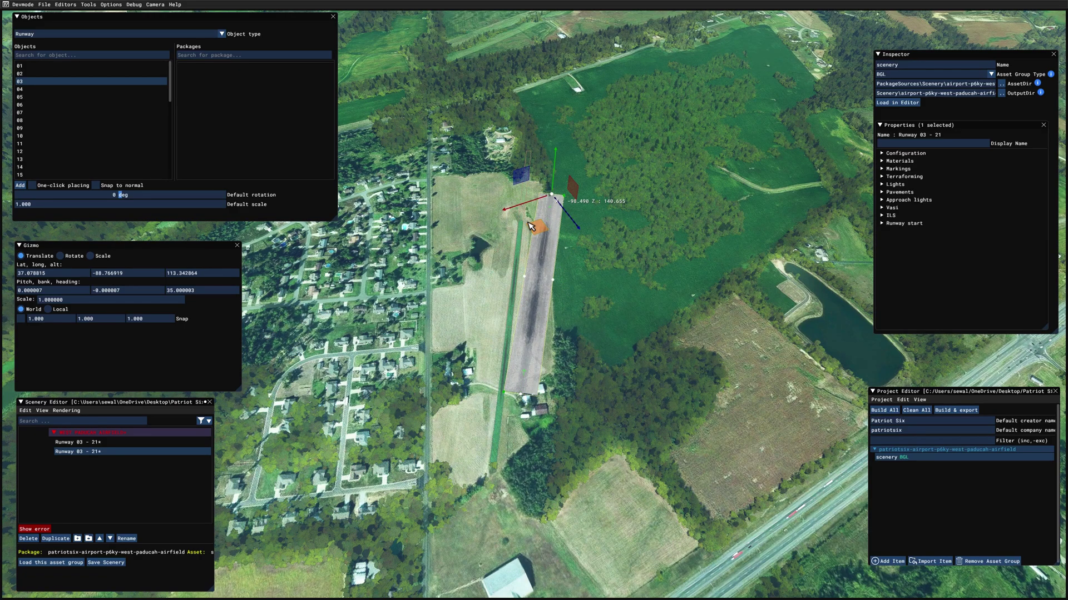
click(524, 396)
drag(523, 398, 508, 475)
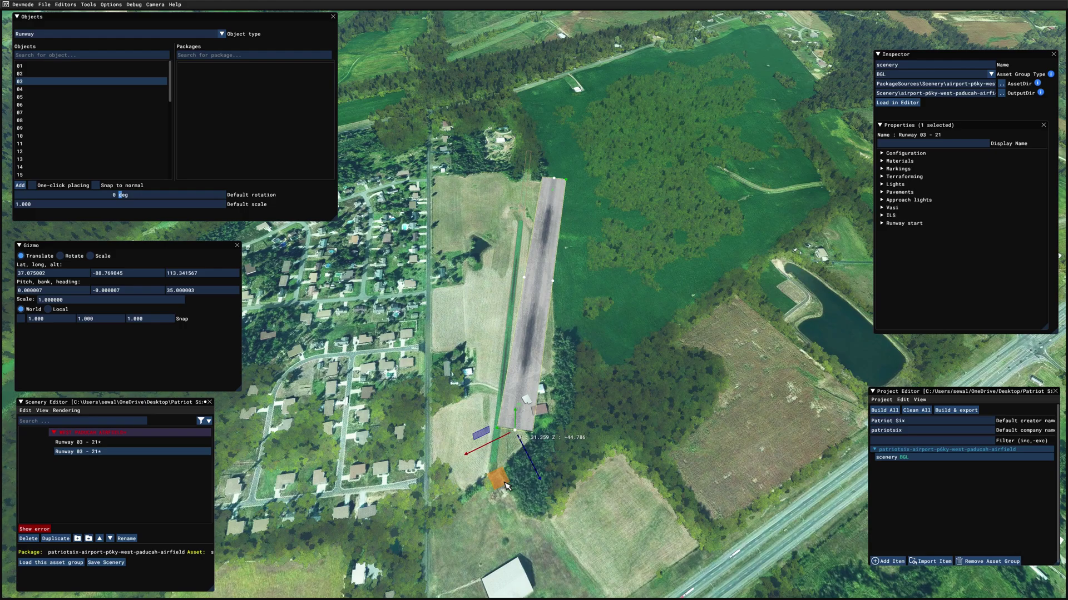
drag(508, 474, 503, 490)
click(525, 337)
scroll(524, 337, up, 3)
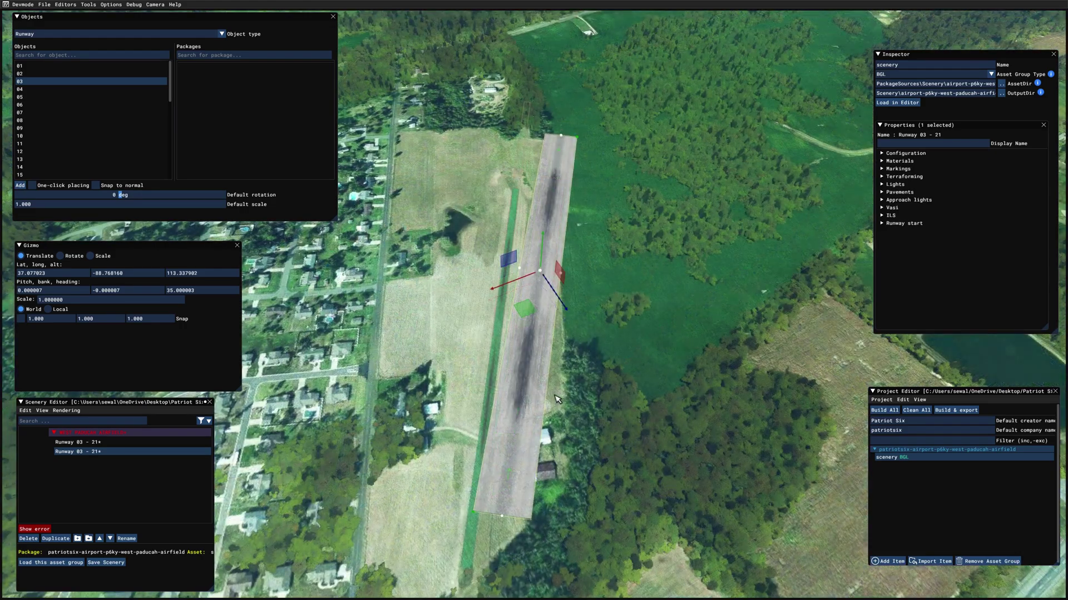
scroll(539, 367, up, 3)
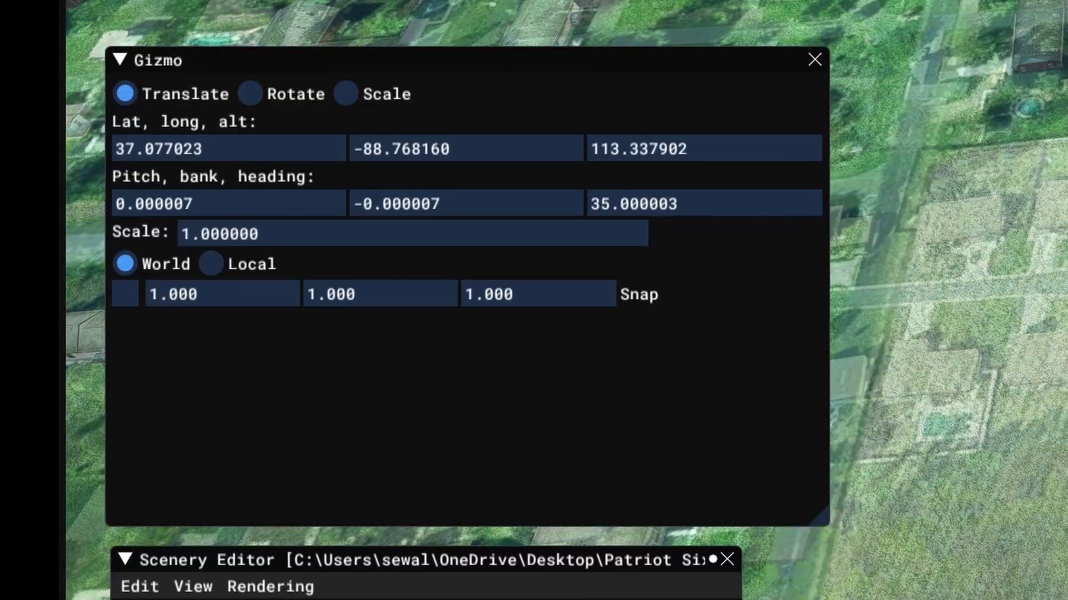
- Rotate runway 03-21 from 35° to about 31.7° heading, then nudge it slightly left
click(249, 94)
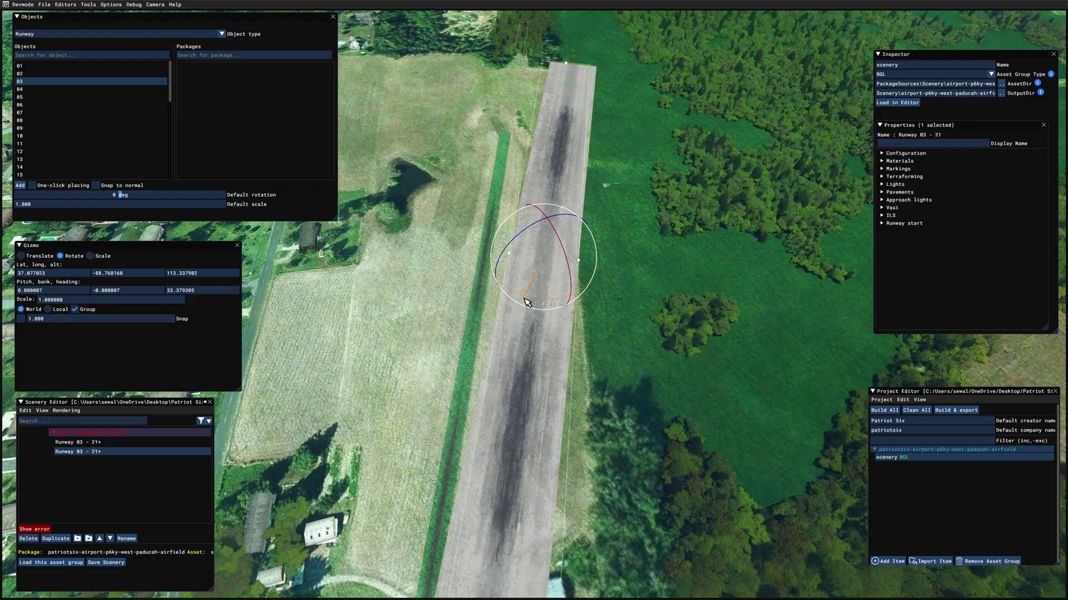
drag(523, 301, 525, 305)
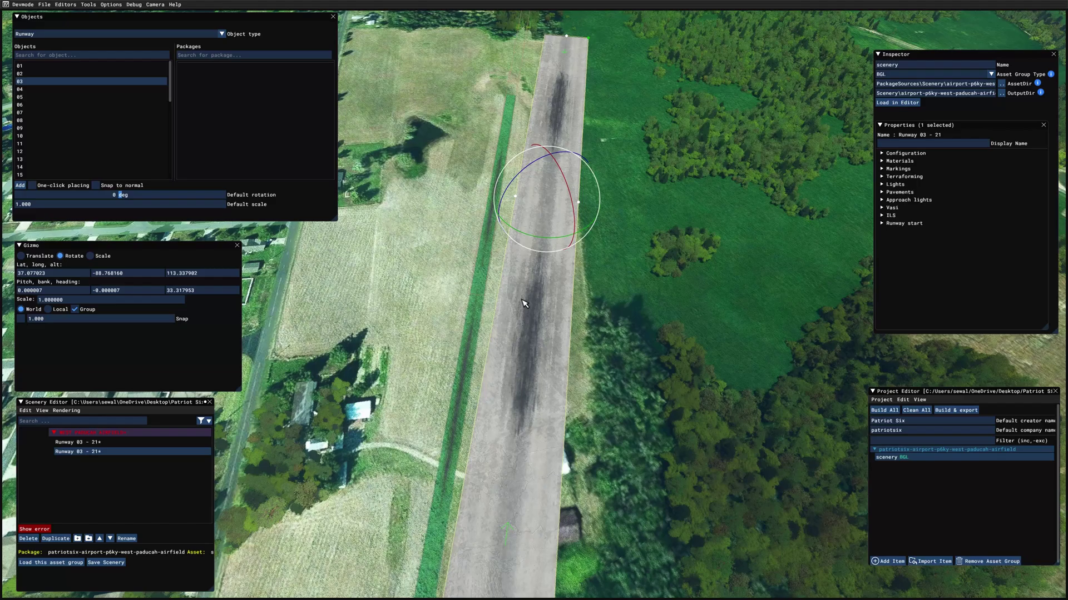
right_drag(525, 304, 534, 259)
drag(528, 211, 528, 212)
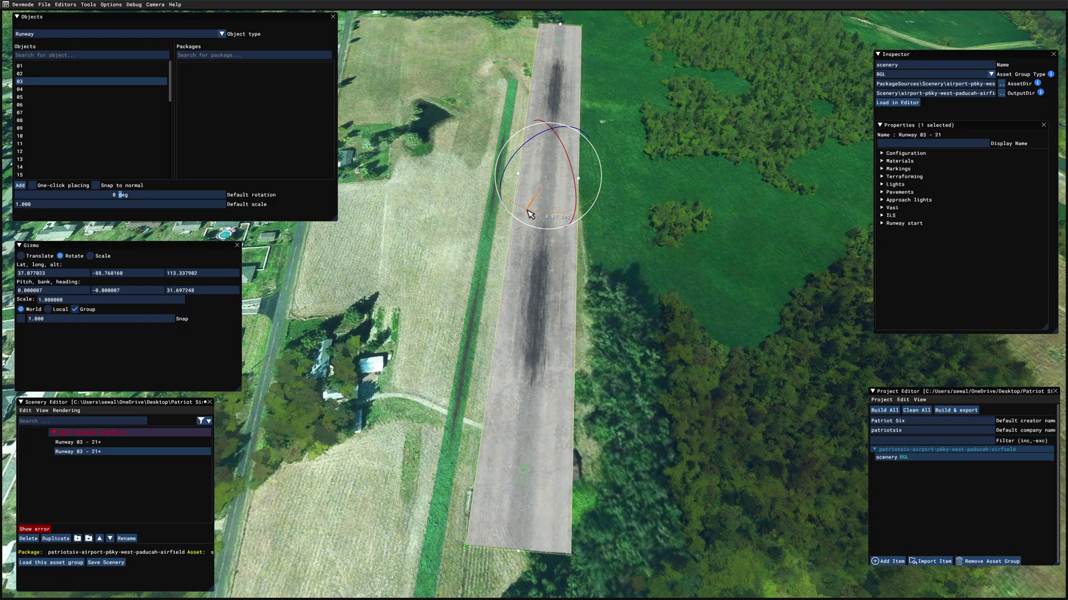
click(21, 255)
drag(536, 214, 514, 208)
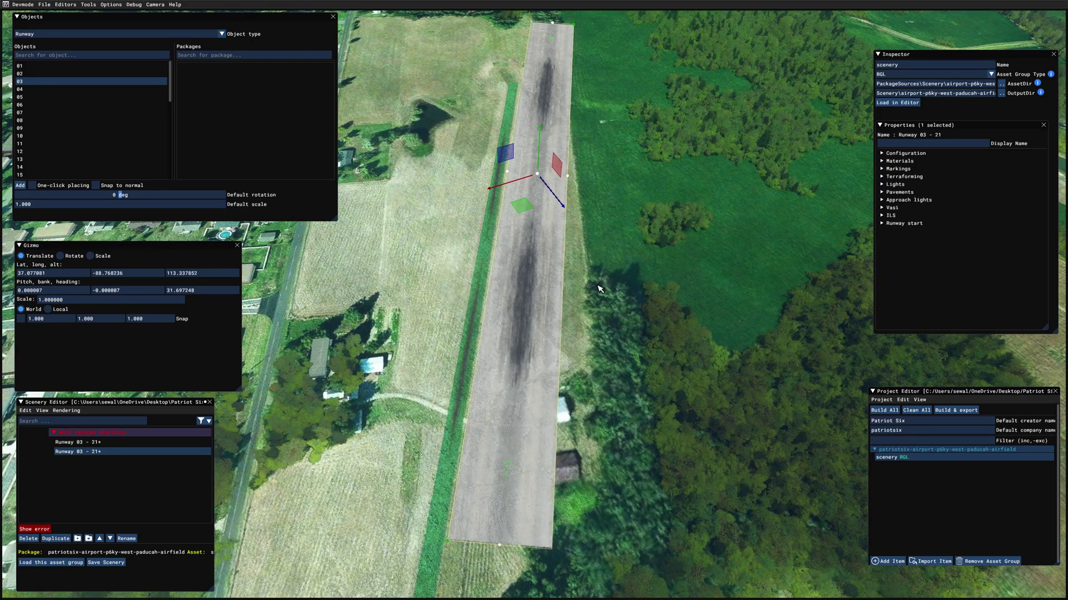
- Zoom the view and nudge runway 03-21 back into position alongside the strip
scroll(600, 285, down, 3)
scroll(605, 310, down, 2)
scroll(605, 310, down, 1)
scroll(605, 310, down, 1)
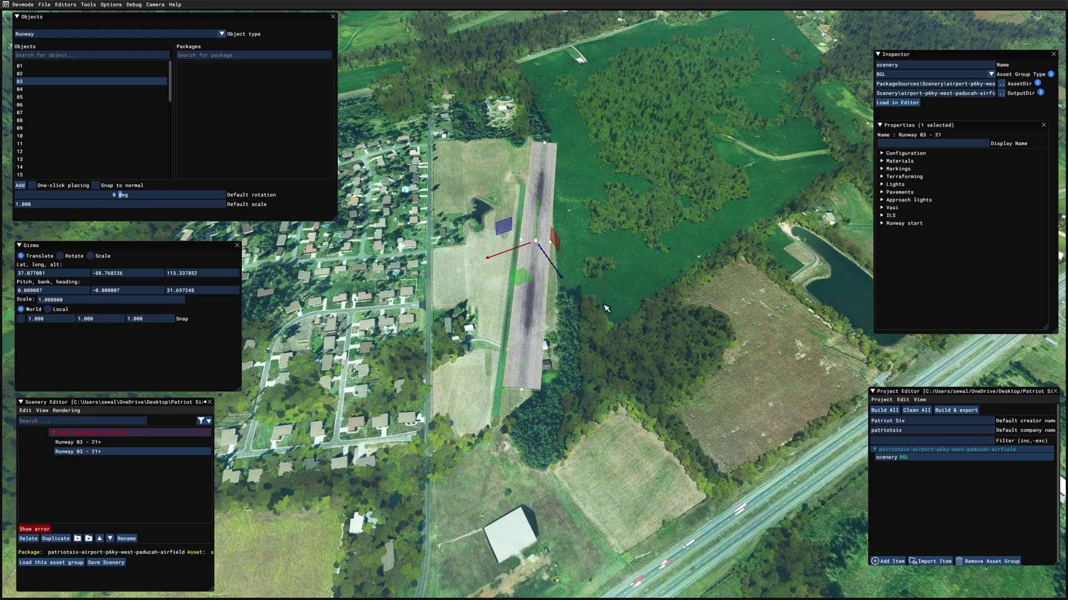
scroll(605, 310, down, 1)
scroll(606, 310, down, 1)
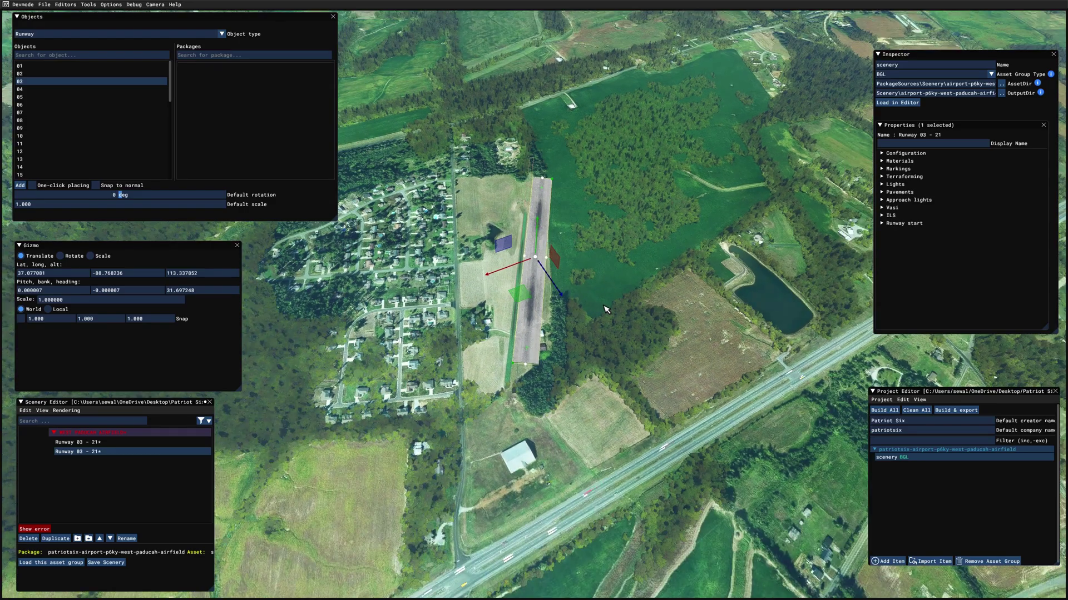
scroll(606, 310, up, 2)
scroll(603, 334, up, 2)
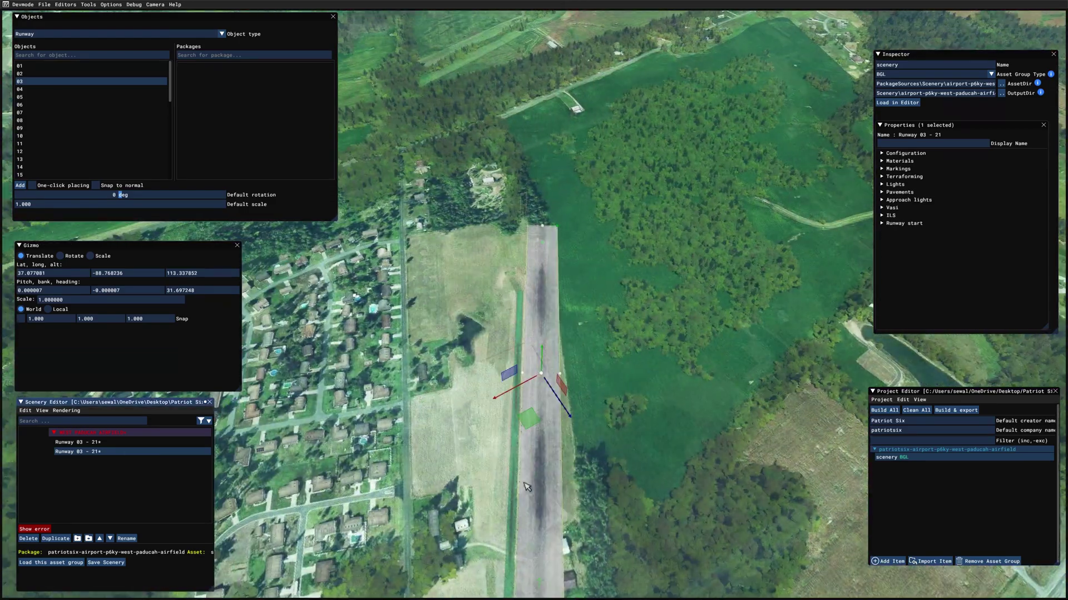
scroll(594, 417, up, 1)
scroll(589, 473, up, 2)
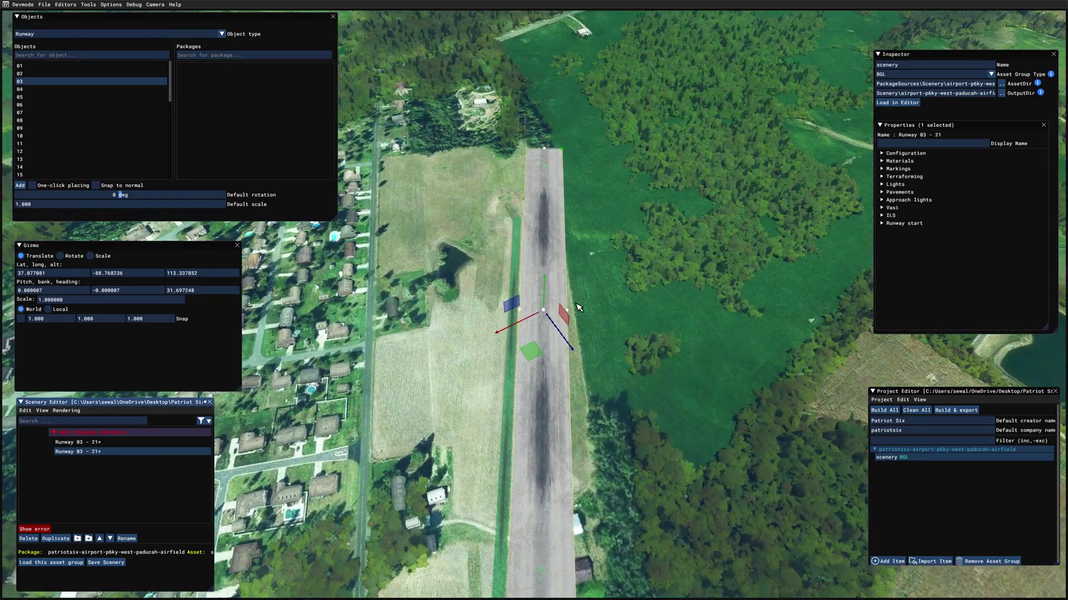
drag(570, 309, 570, 310)
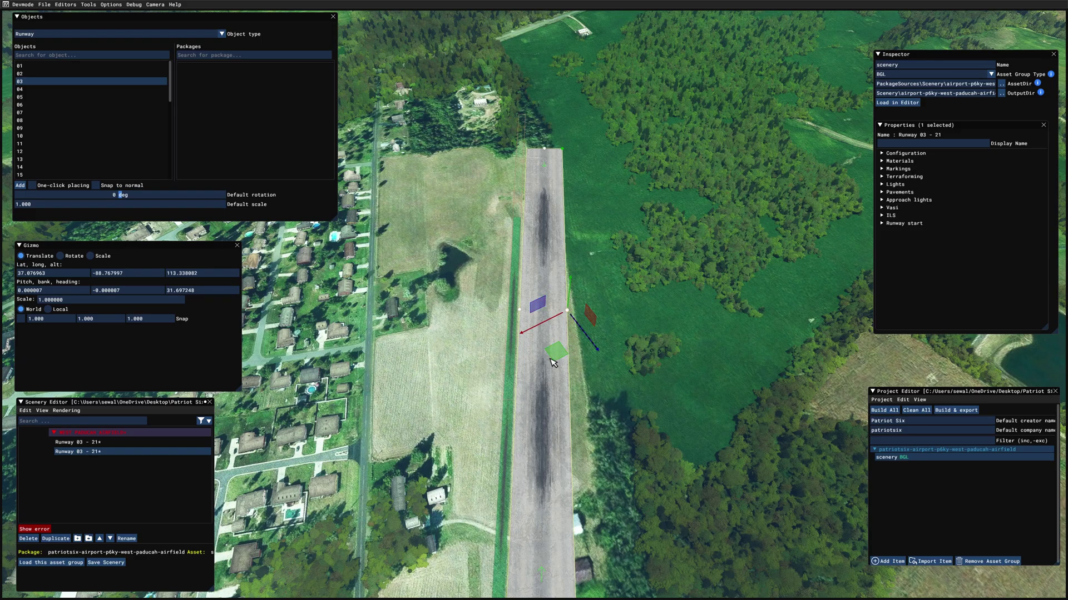
drag(554, 358, 517, 356)
right_drag(517, 356, 560, 394)
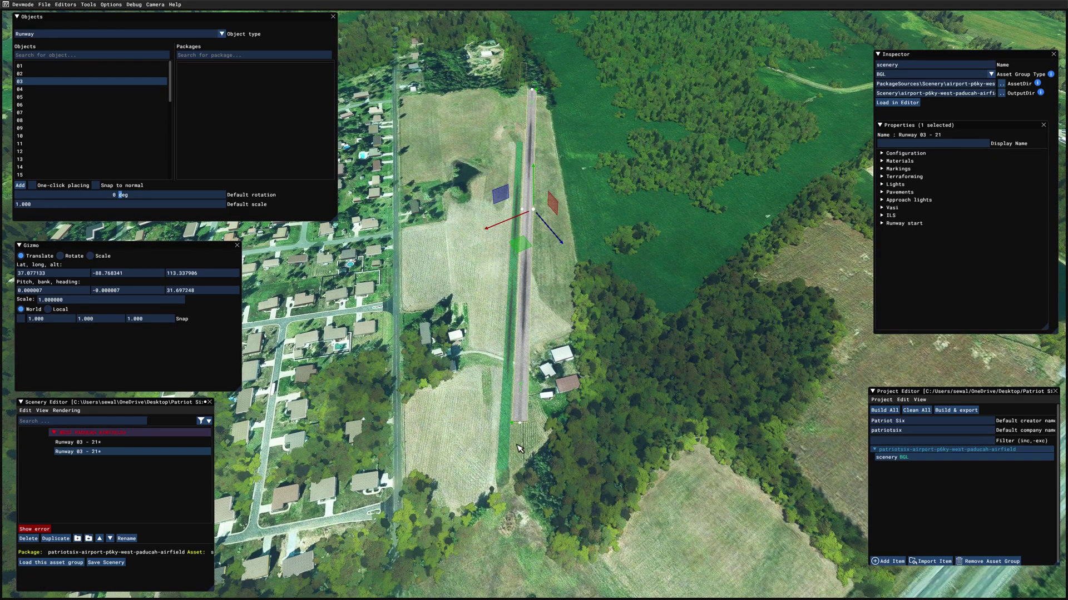
- Shorten the runway from its south end and shift it north-east along the field
click(522, 427)
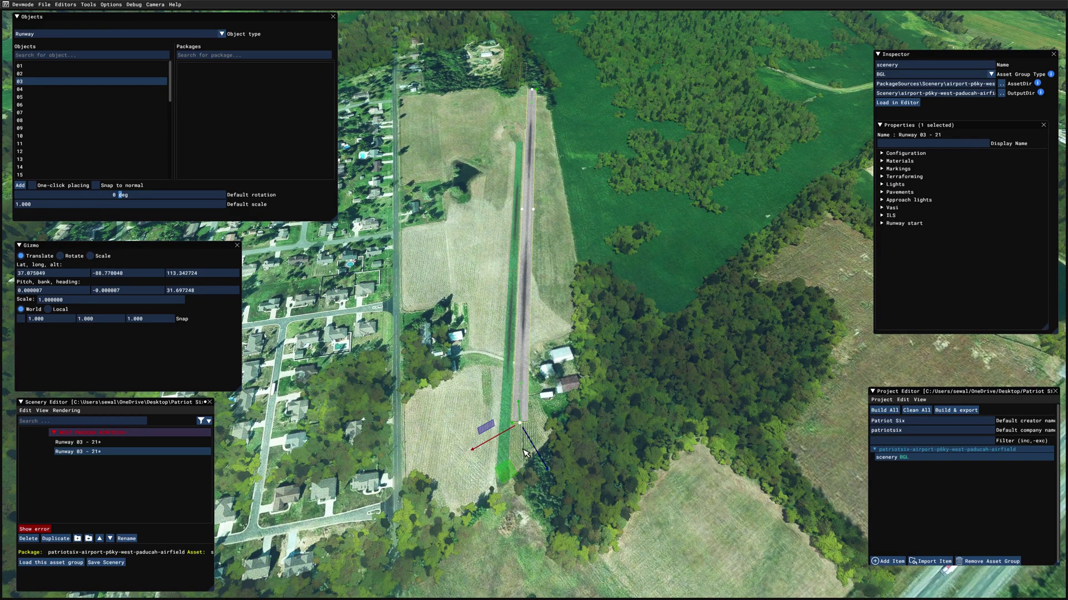
drag(507, 464, 523, 322)
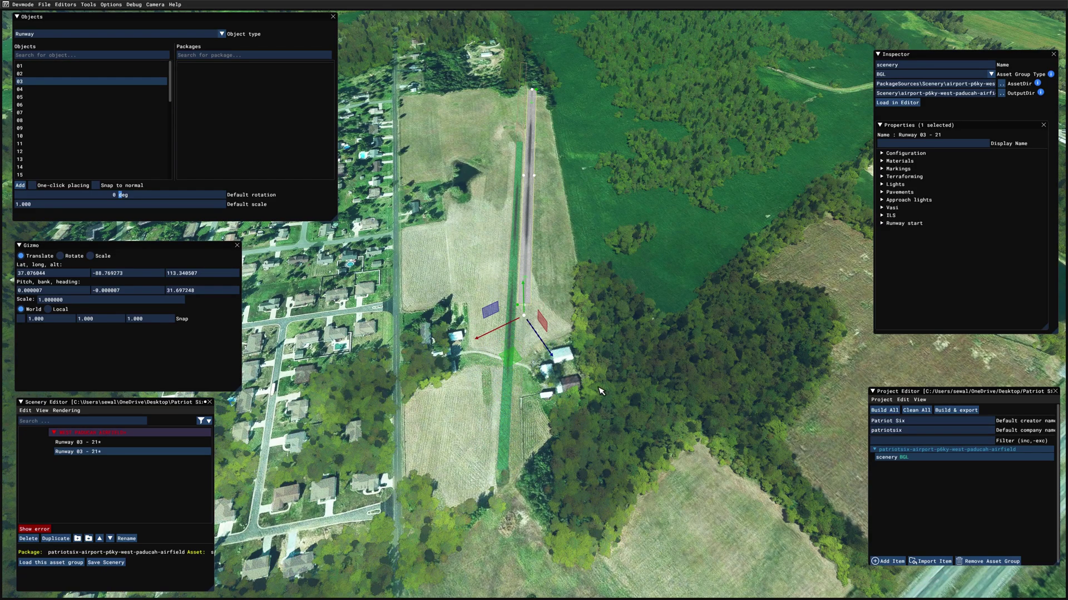
scroll(526, 312, up, 3)
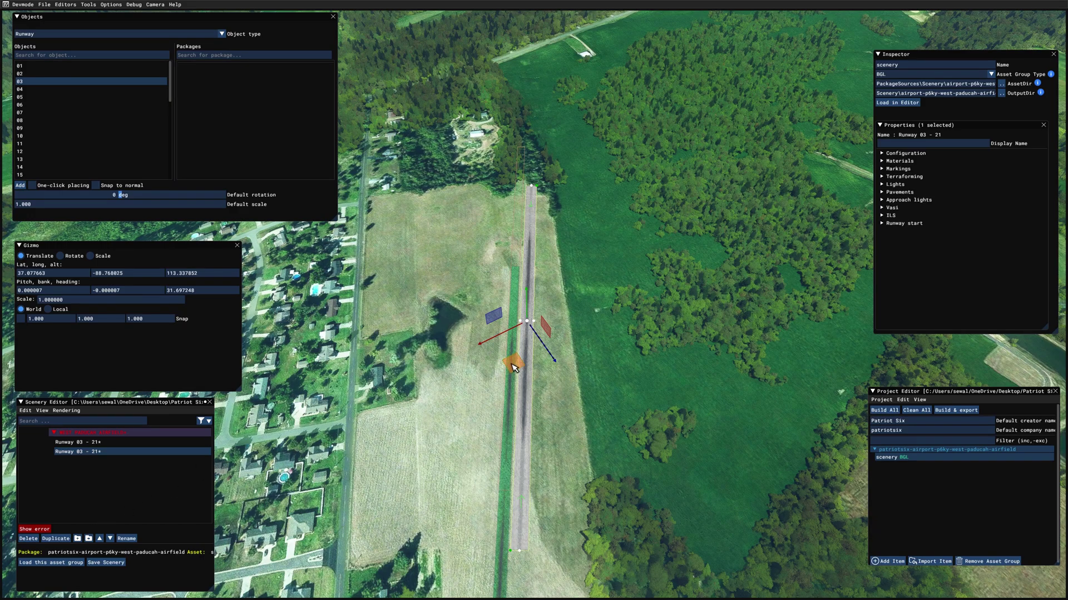
drag(514, 367, 558, 227)
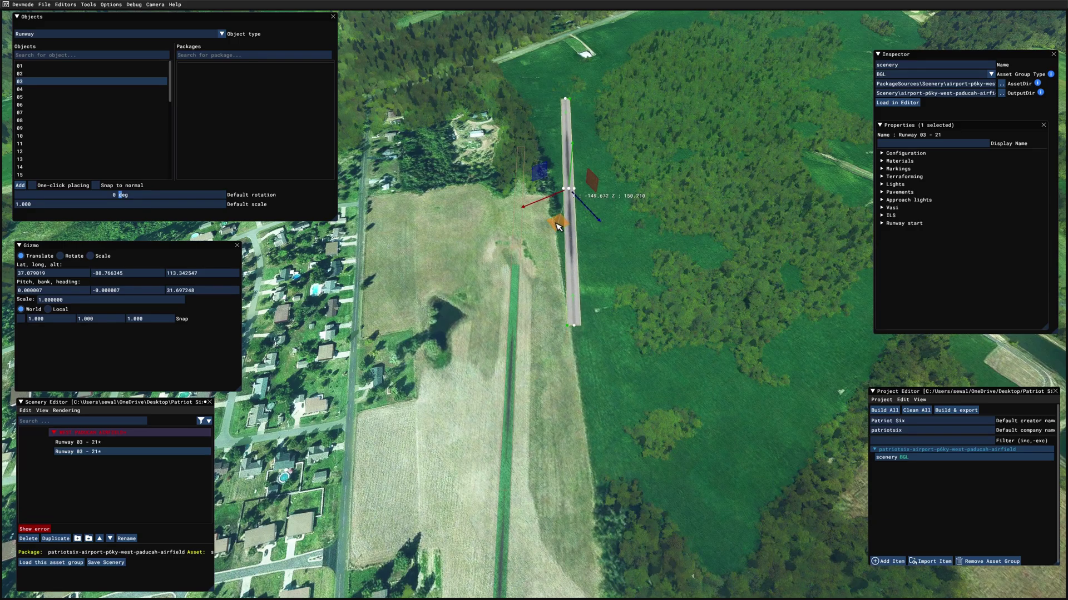
key(d)
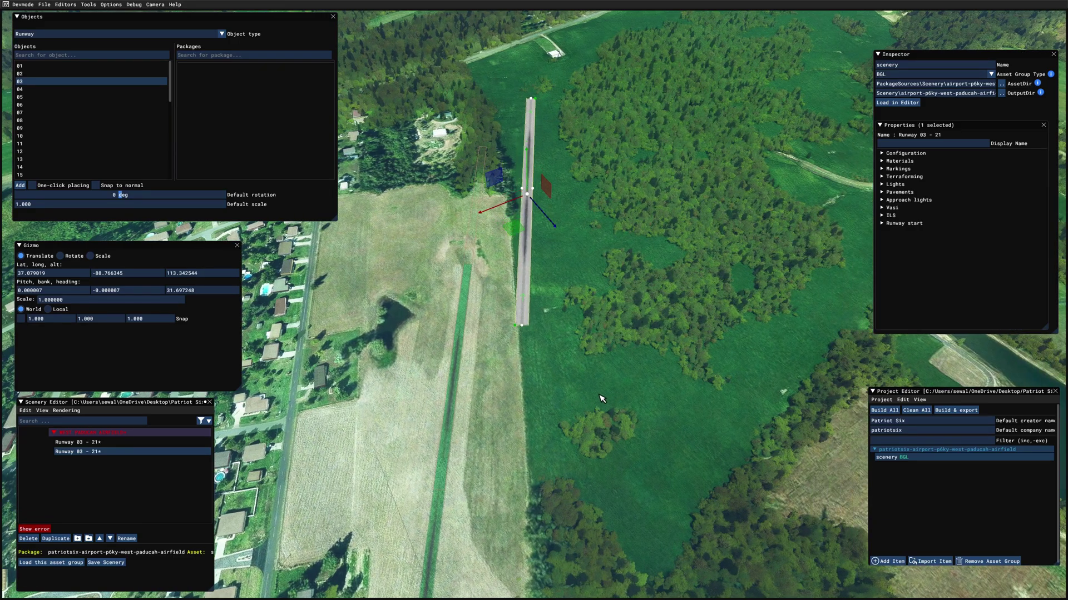
key(w)
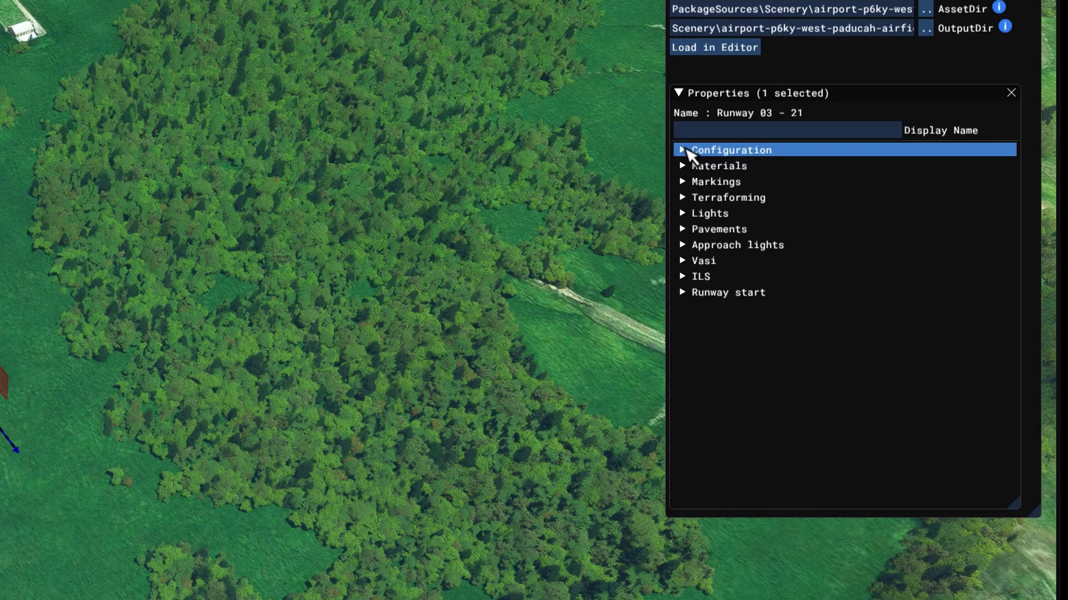
- Set the new runway's primary traffic pattern to RIGHT, then select the existing grass runway
click(685, 150)
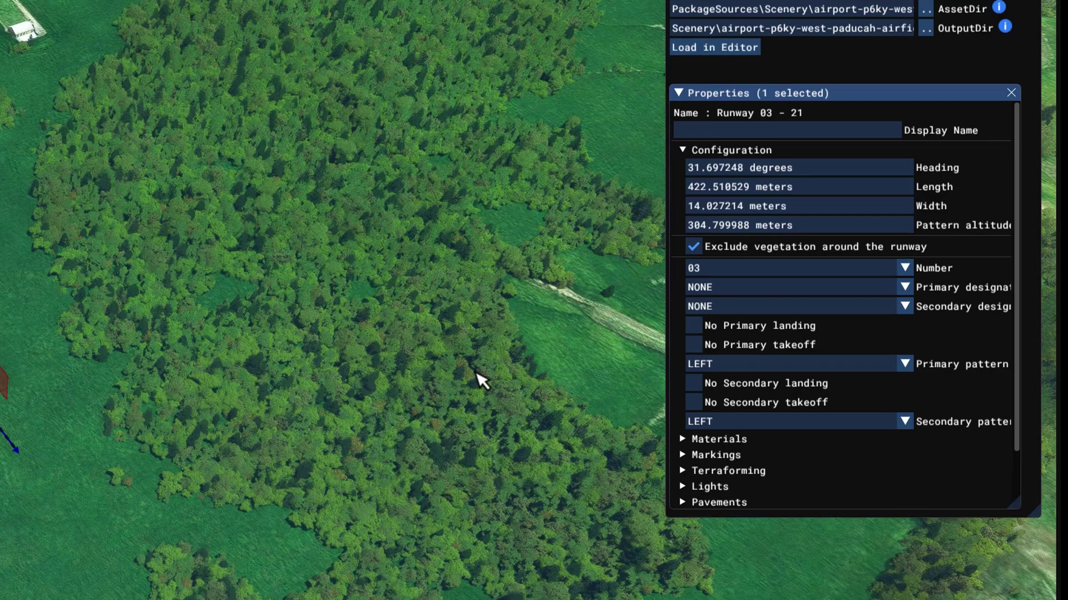
click(908, 366)
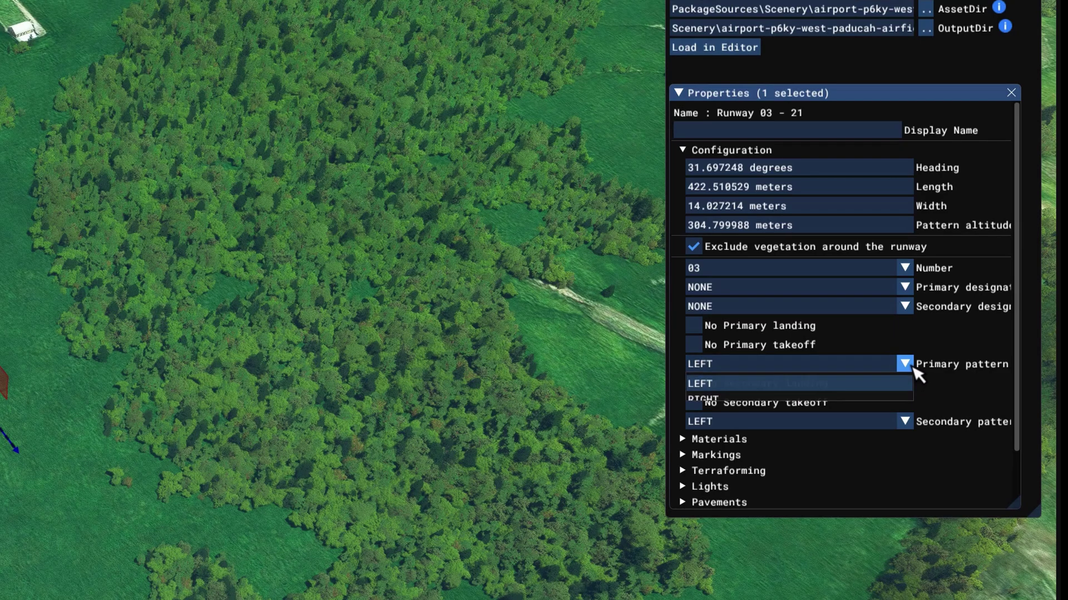
click(801, 402)
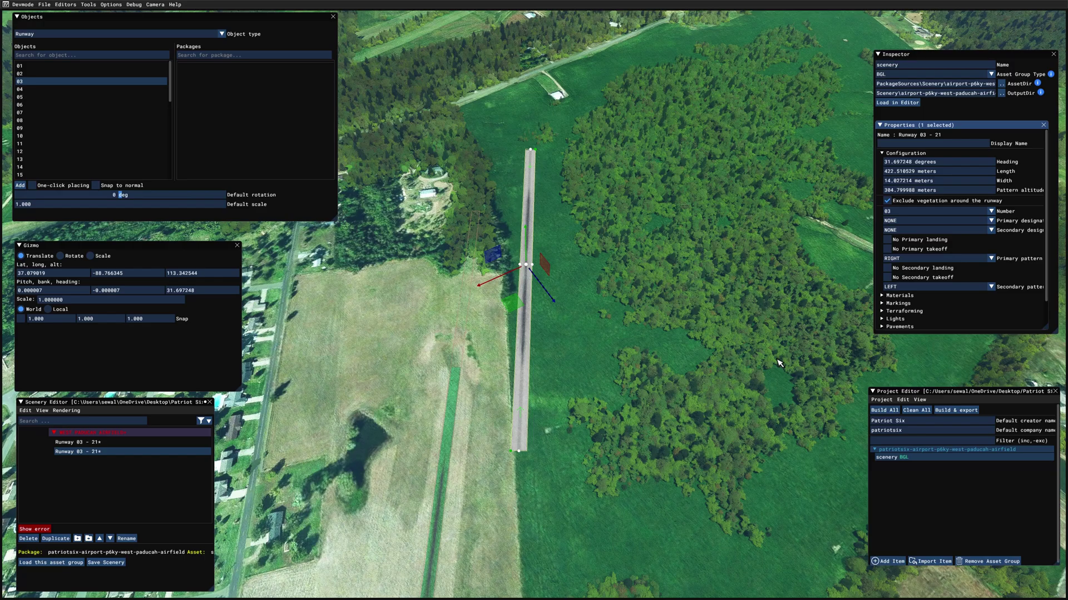
click(773, 363)
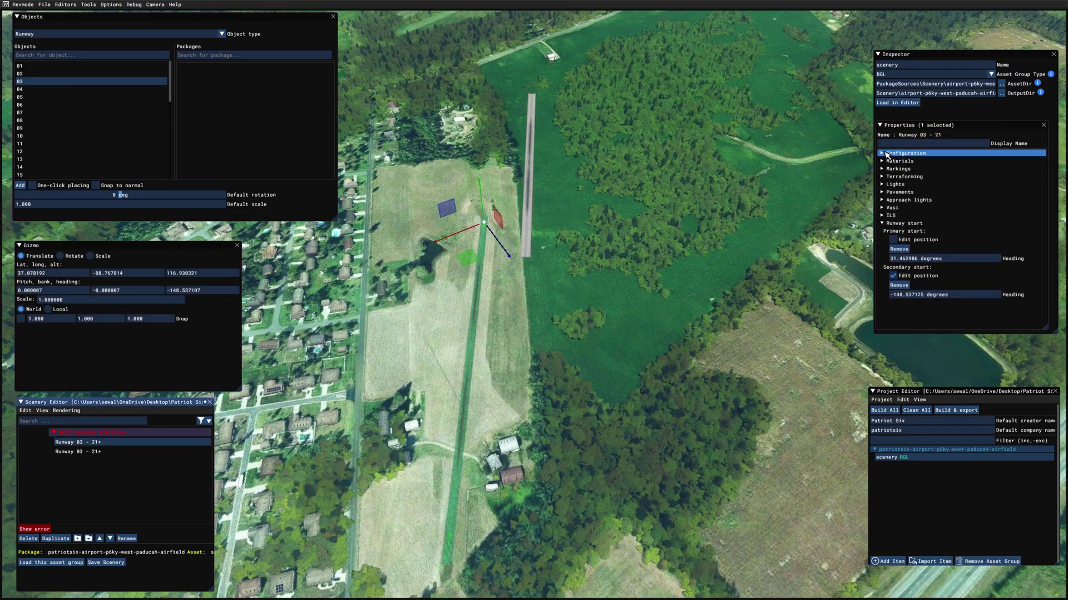
click(886, 154)
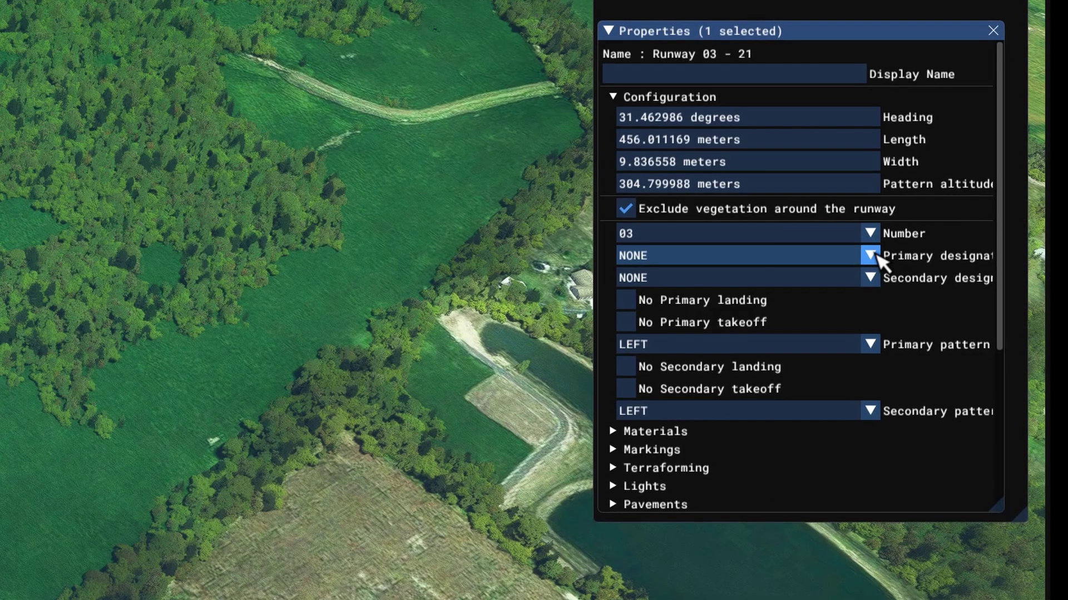
- Set the grass runway's primary designation to L, making it 03L
click(993, 222)
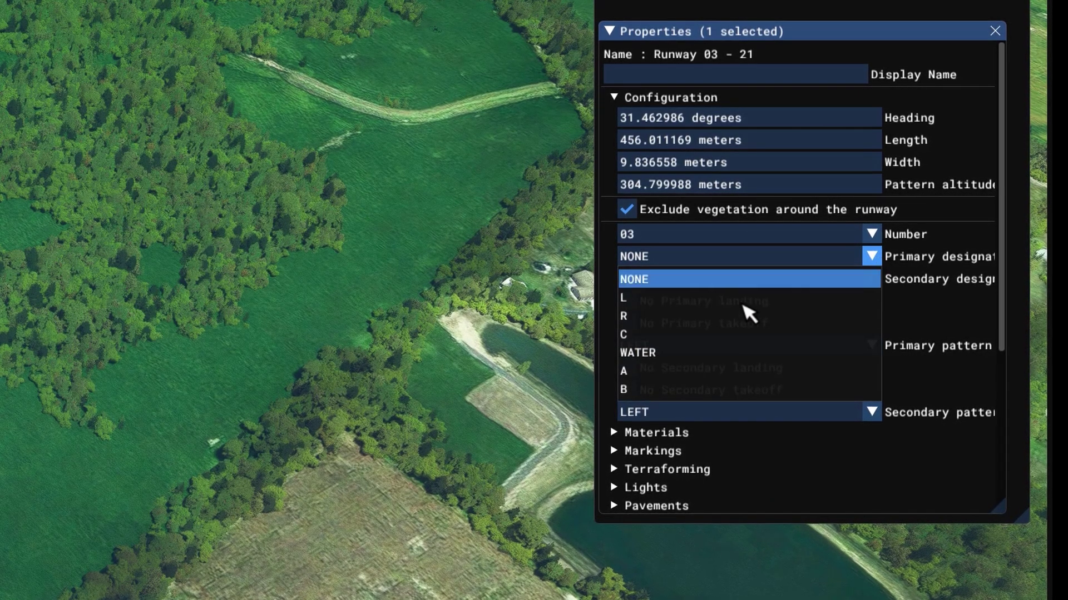
click(717, 300)
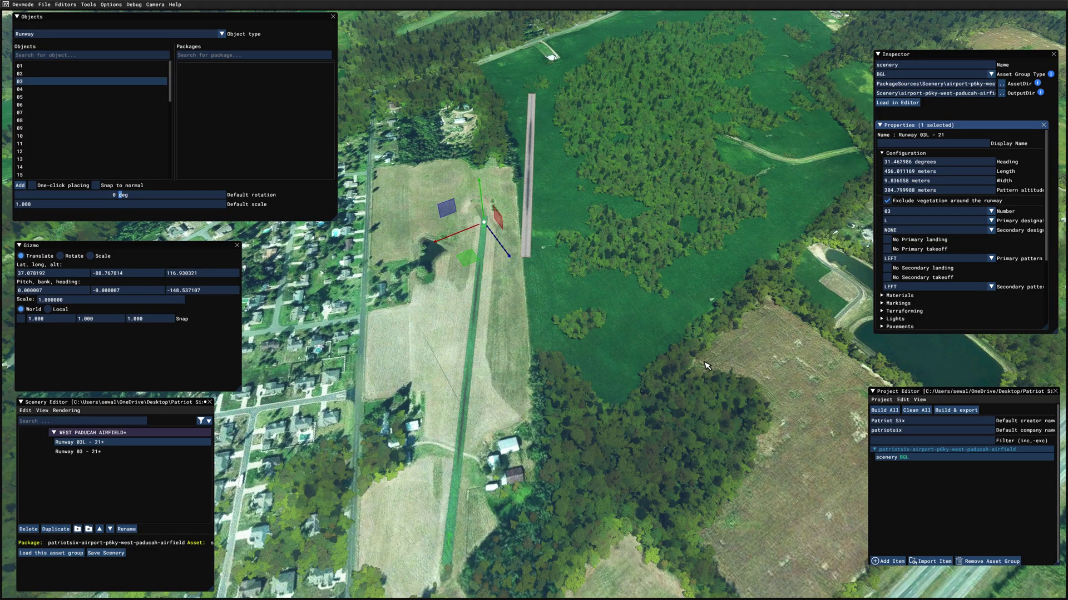
click(705, 365)
- Select the new runway and set its primary designation to R, making it 03R
scroll(532, 329, up, 5)
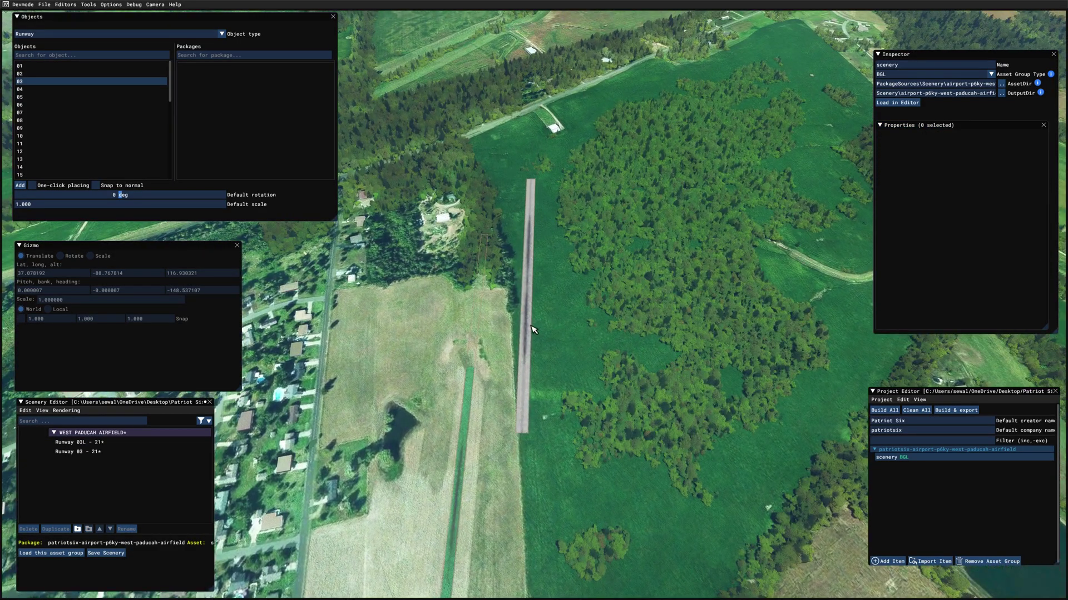
click(532, 330)
scroll(643, 332, down, 2)
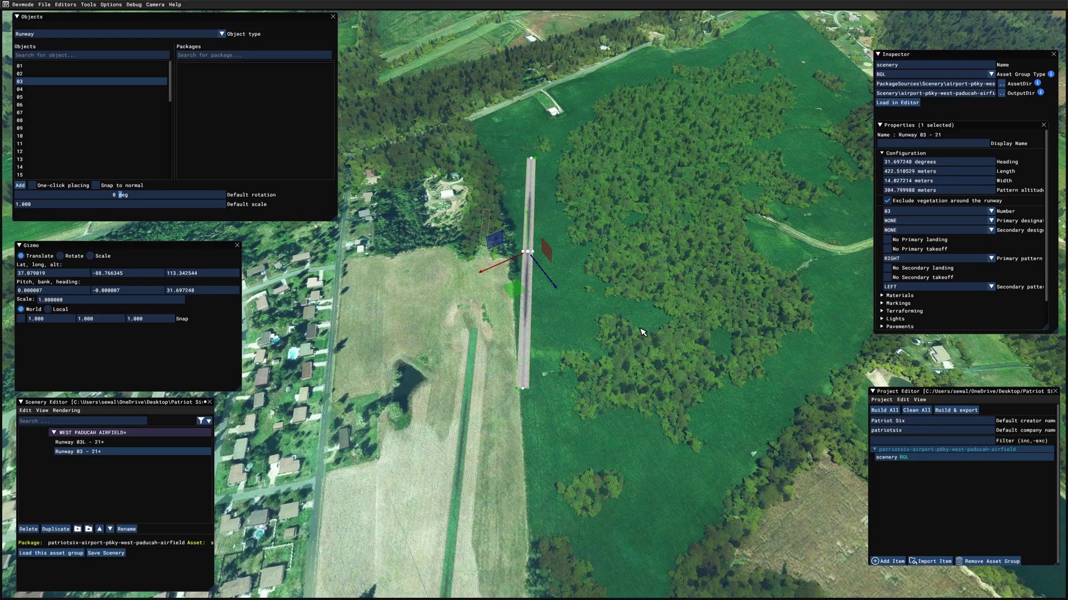
click(992, 221)
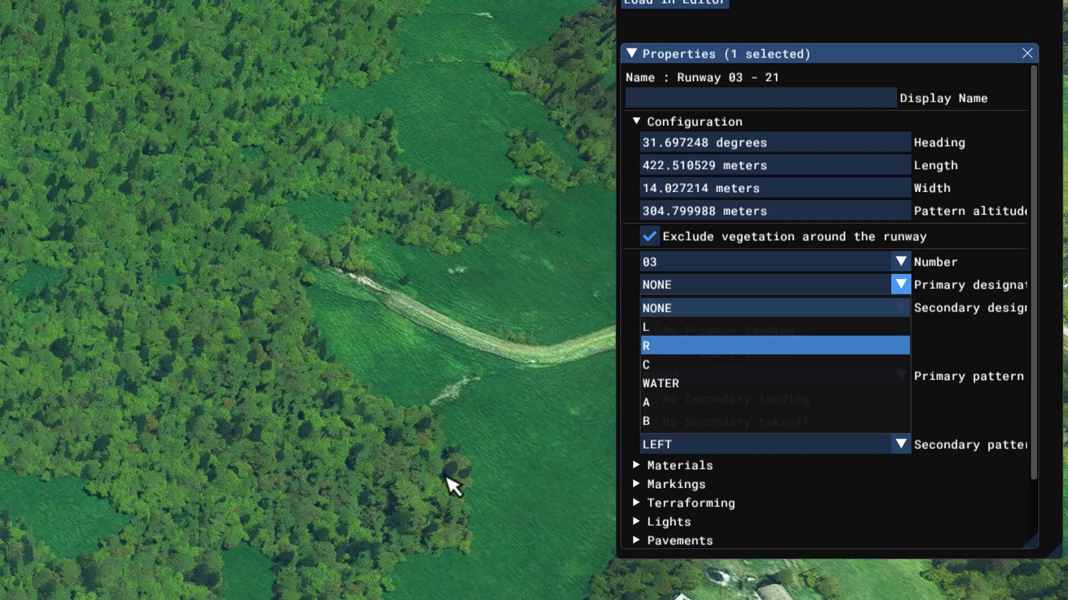
click(704, 347)
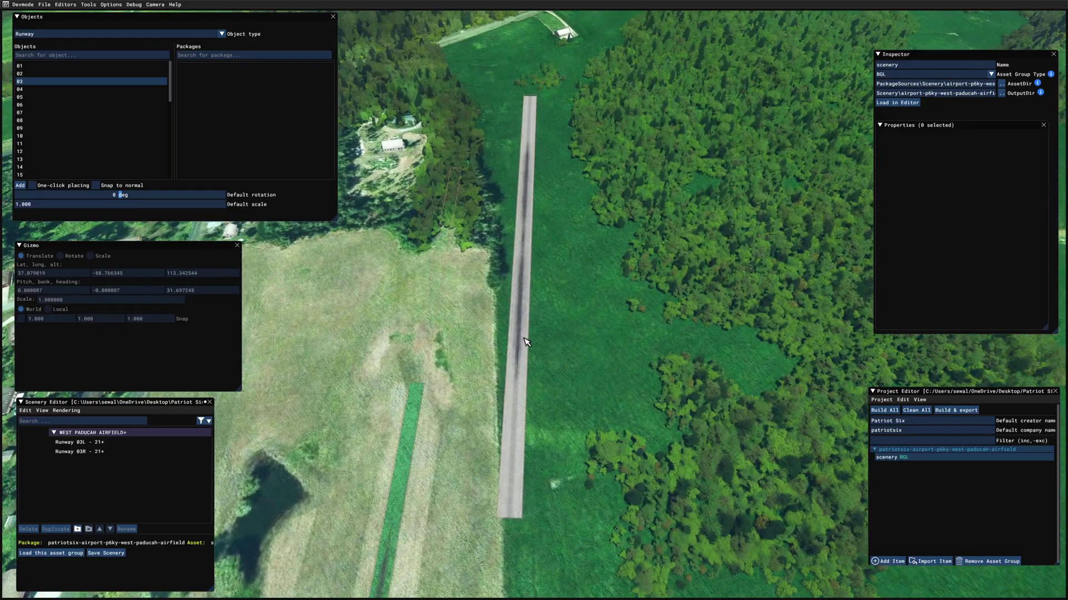
- Open Runway 03R's Materials settings and the Material Editor filtered to Asobo_Runway
click(525, 341)
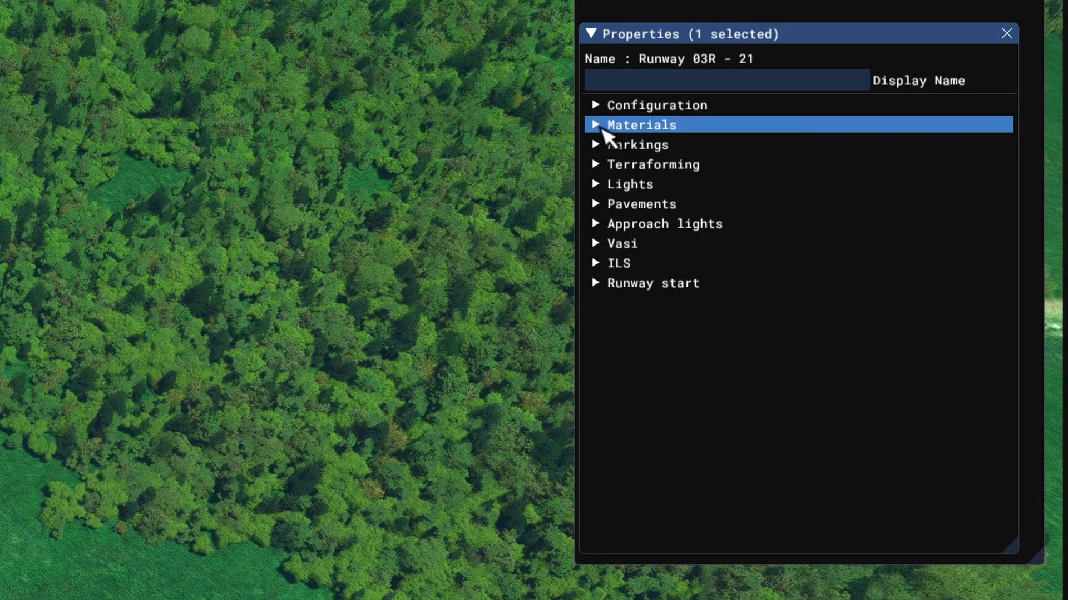
click(602, 128)
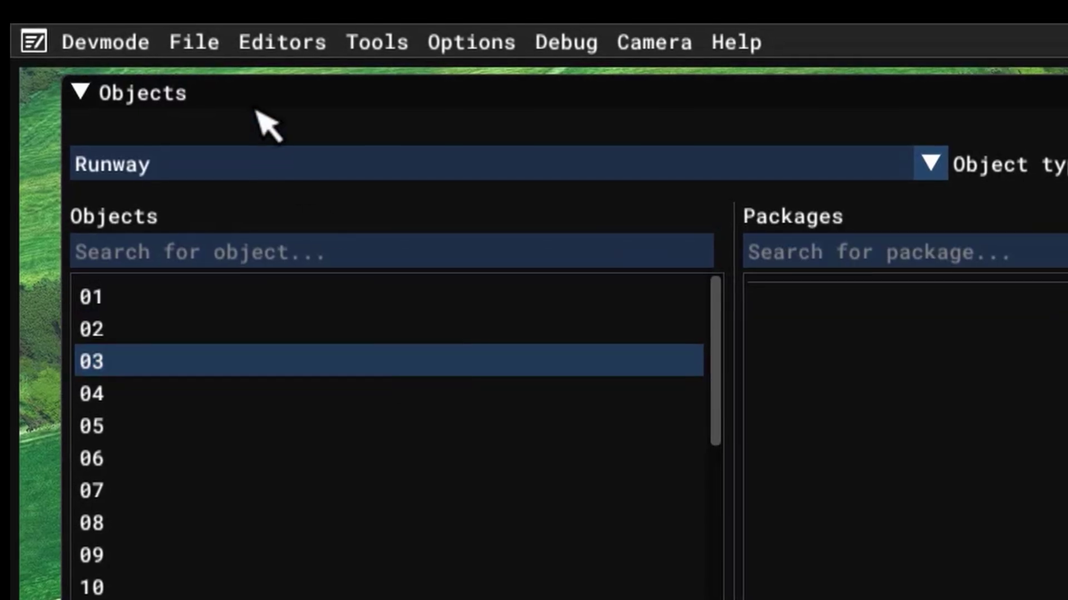
click(282, 44)
click(336, 180)
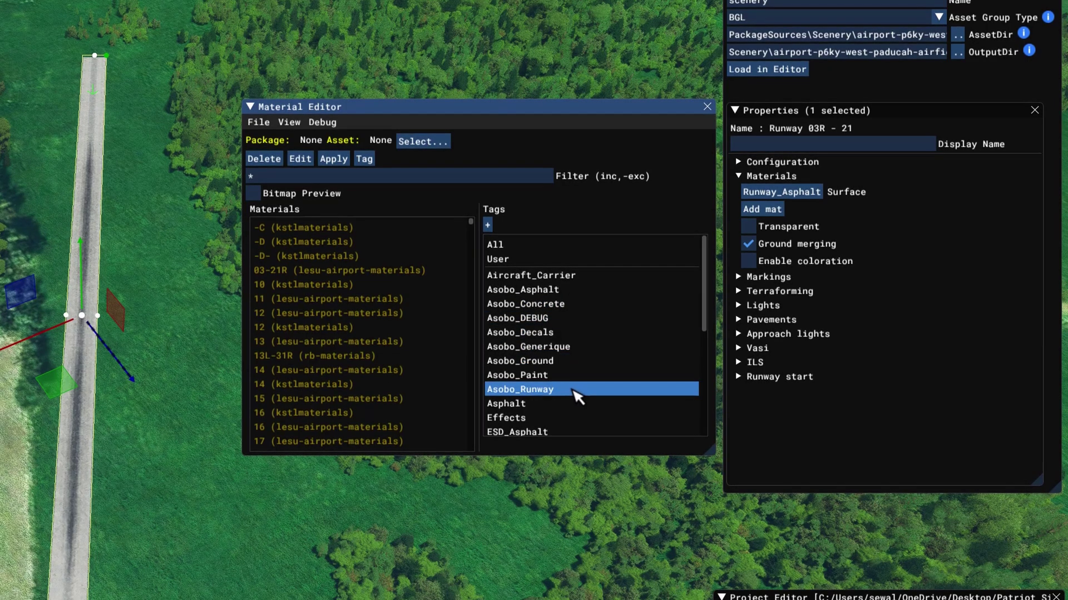
click(576, 390)
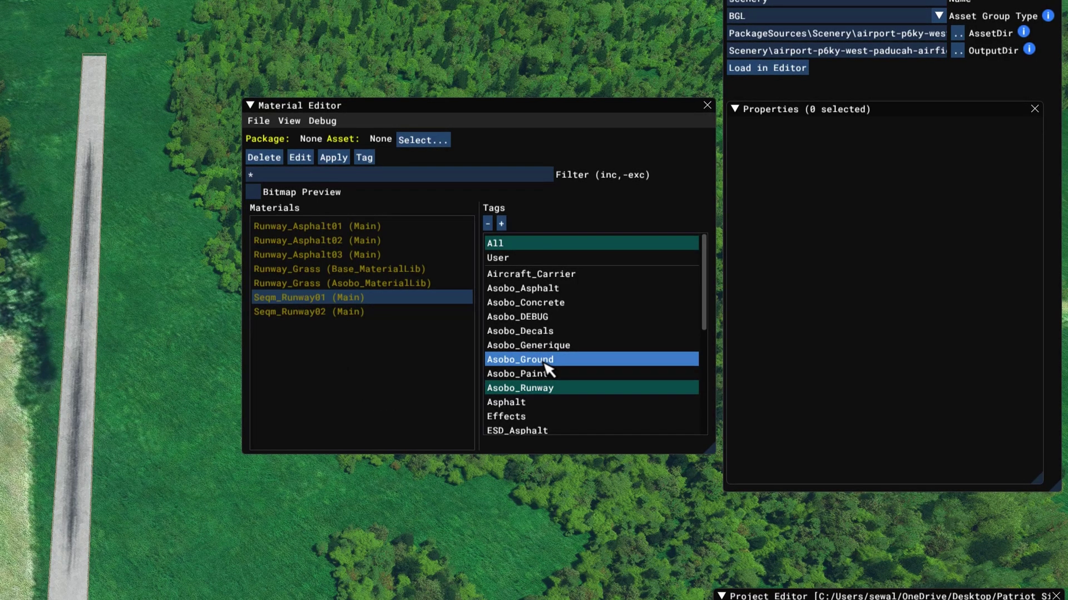
- Reselect runway 03R and filter the material library to Asobo_Ground, scrolling to GroundSoil entries
click(84, 475)
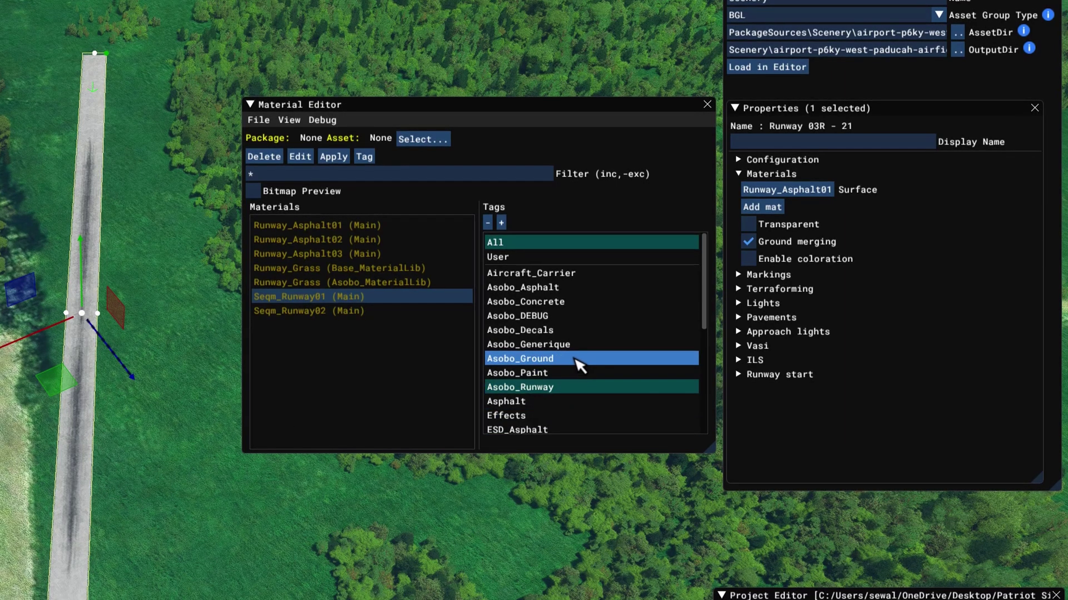
click(574, 360)
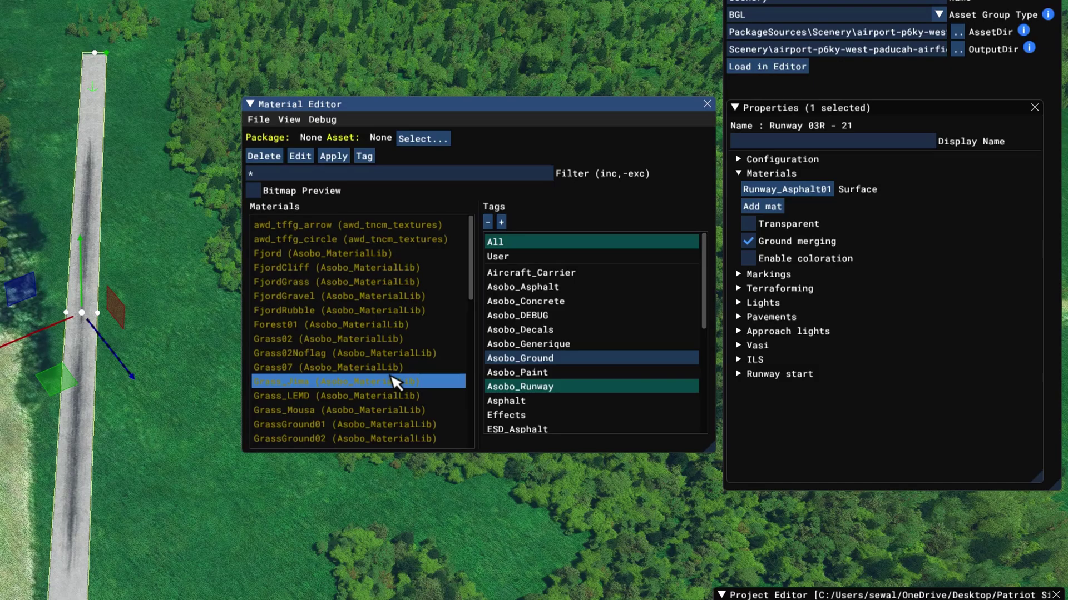
key(Up)
scroll(392, 380, down, 2)
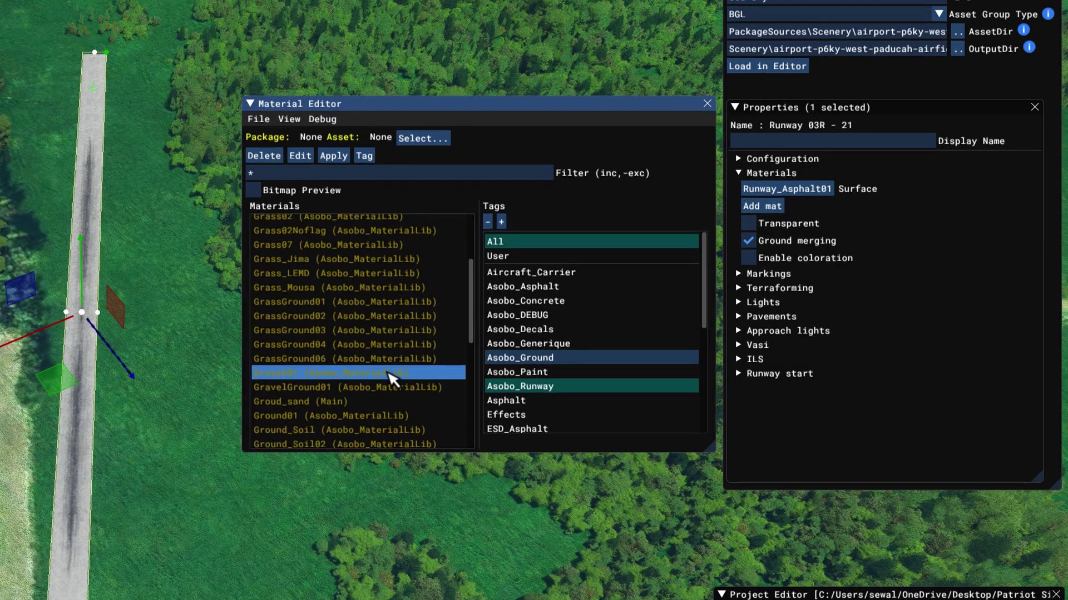
scroll(393, 380, down, 1)
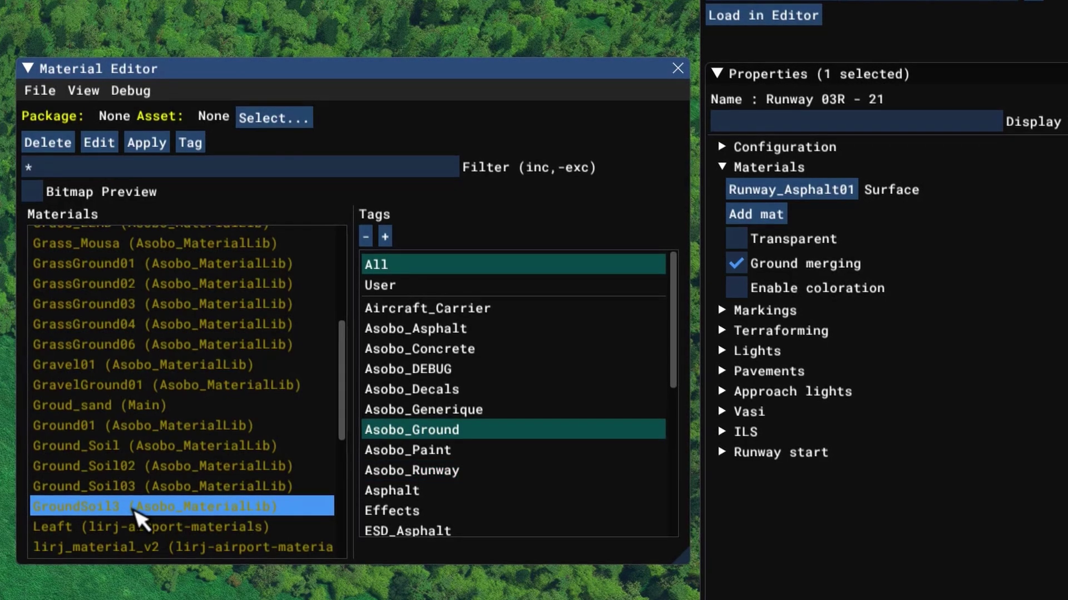
- Apply GroundSoil3 to Runway 03R and tint it clay brown (R107, G76, B18)
mouse_move(136, 514)
mouse_down()
mouse_move(762, 194)
mouse_move(766, 206)
mouse_up()
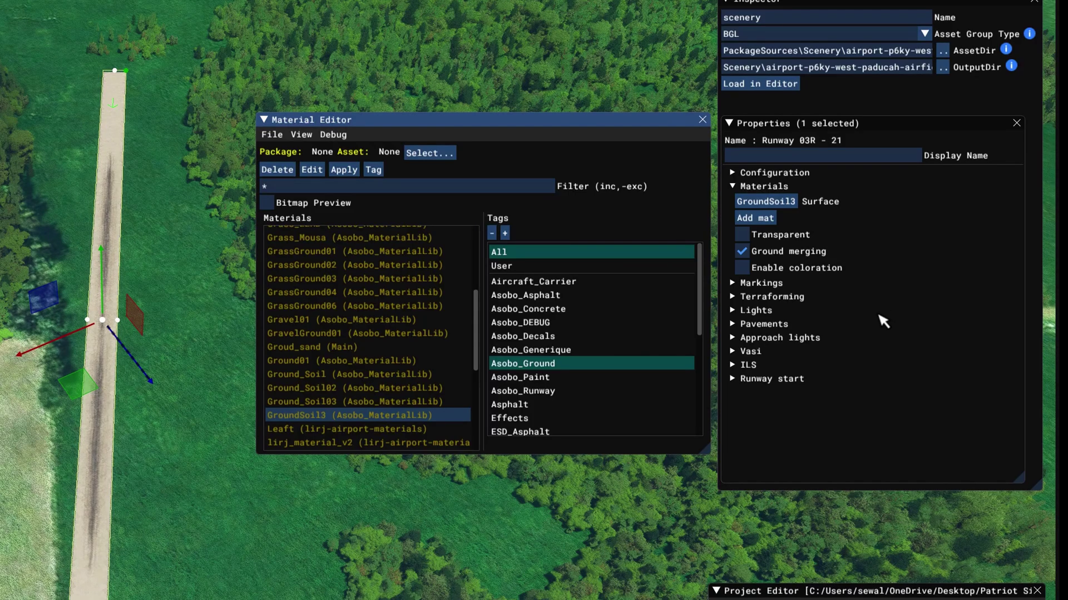
click(748, 271)
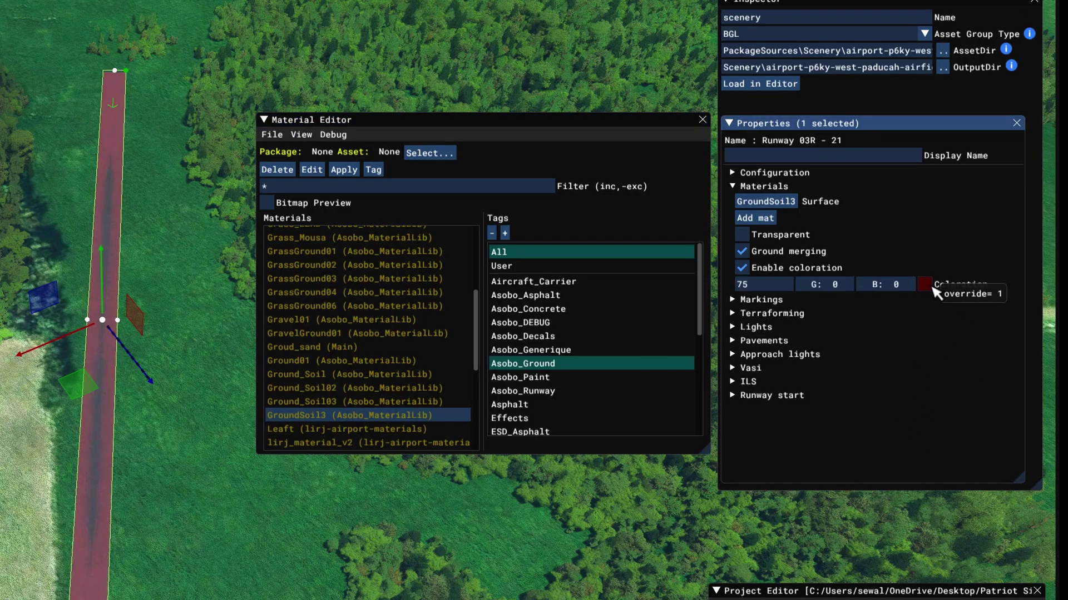
click(924, 284)
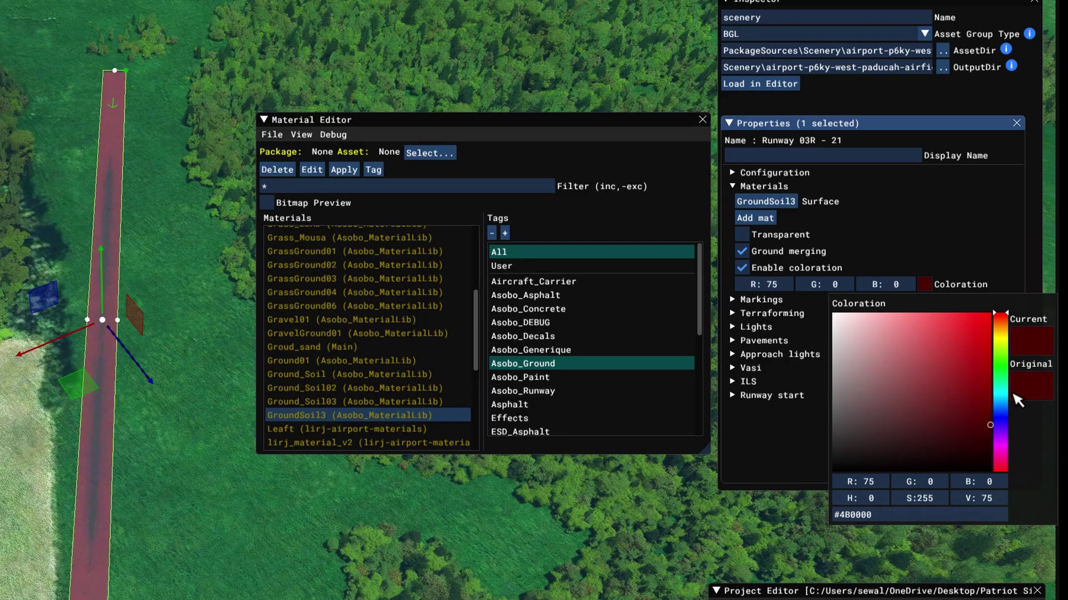
click(1000, 333)
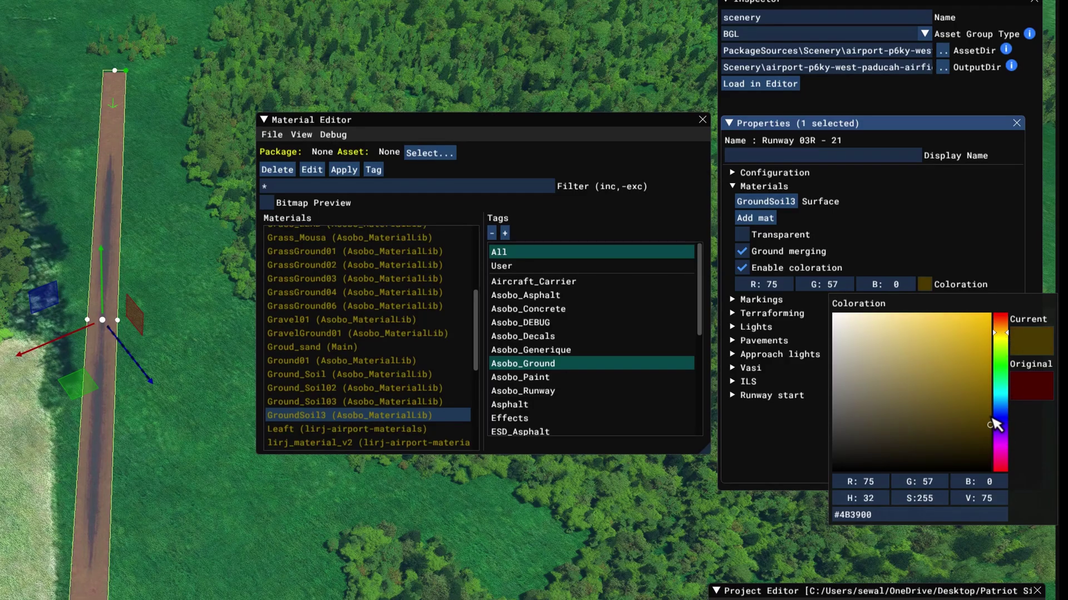
drag(992, 423, 976, 419)
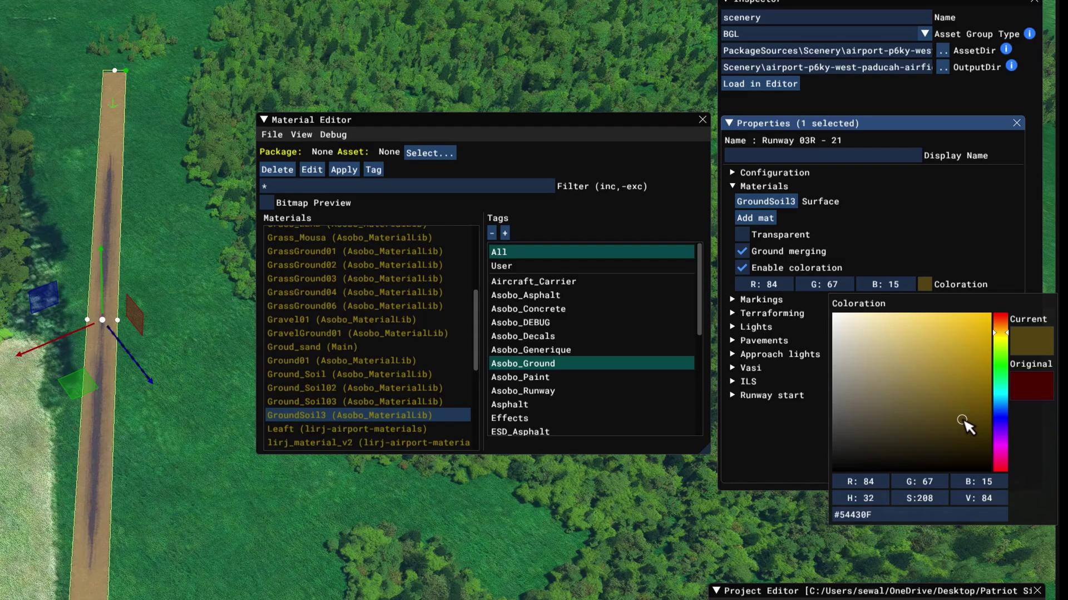
drag(965, 423, 967, 412)
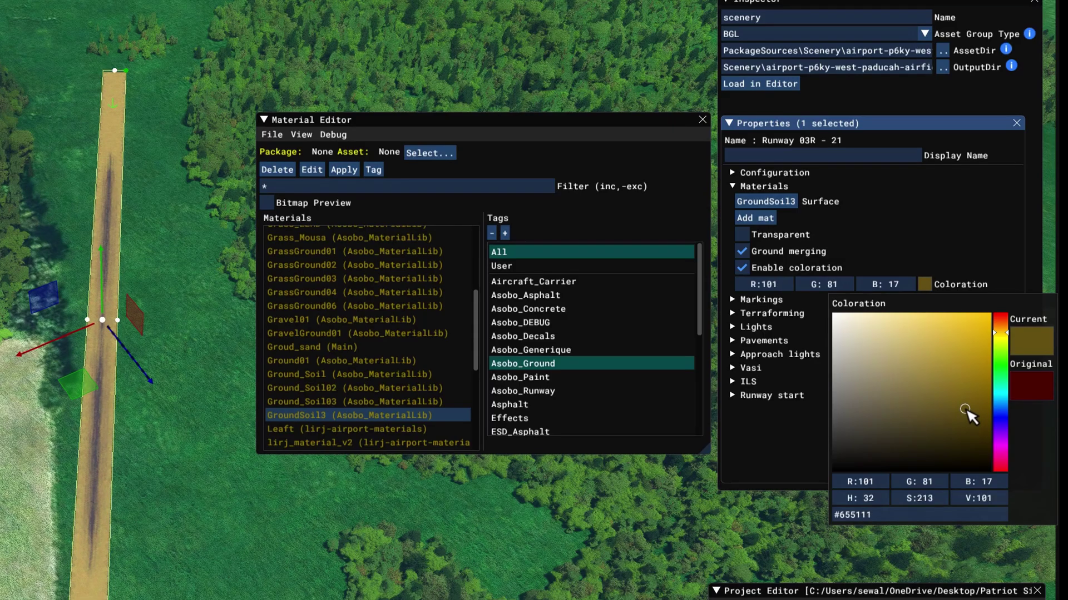
- Close the colour picker, restore the runway selection, and reopen the coloration picker
key(Escape)
key(ctrl+z)
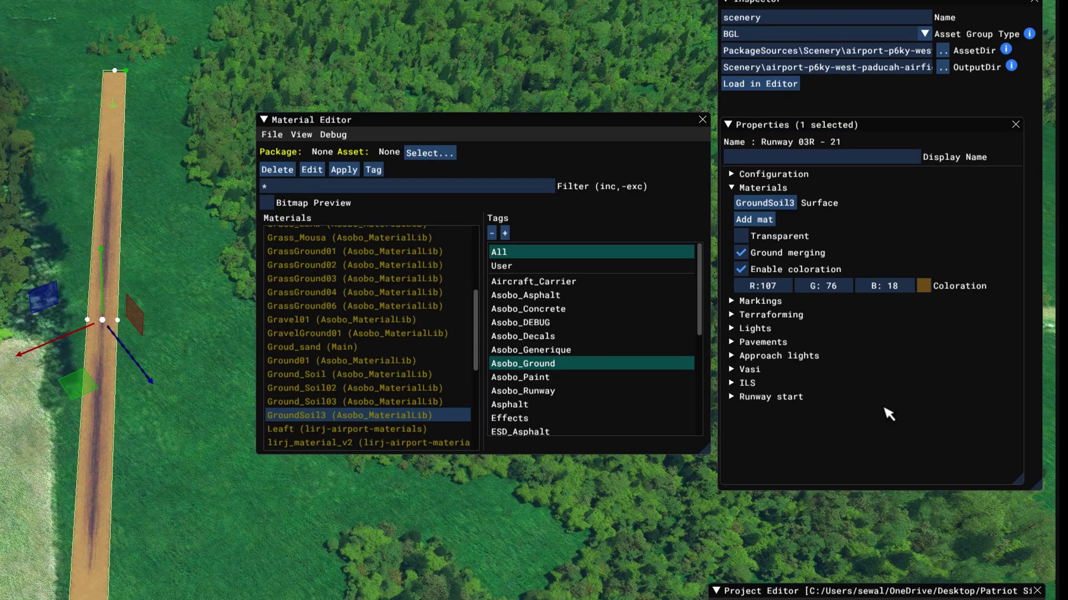
click(923, 285)
- Fine-tune the clay tint and turn on edge markings for Runway 03R
drag(963, 412, 966, 413)
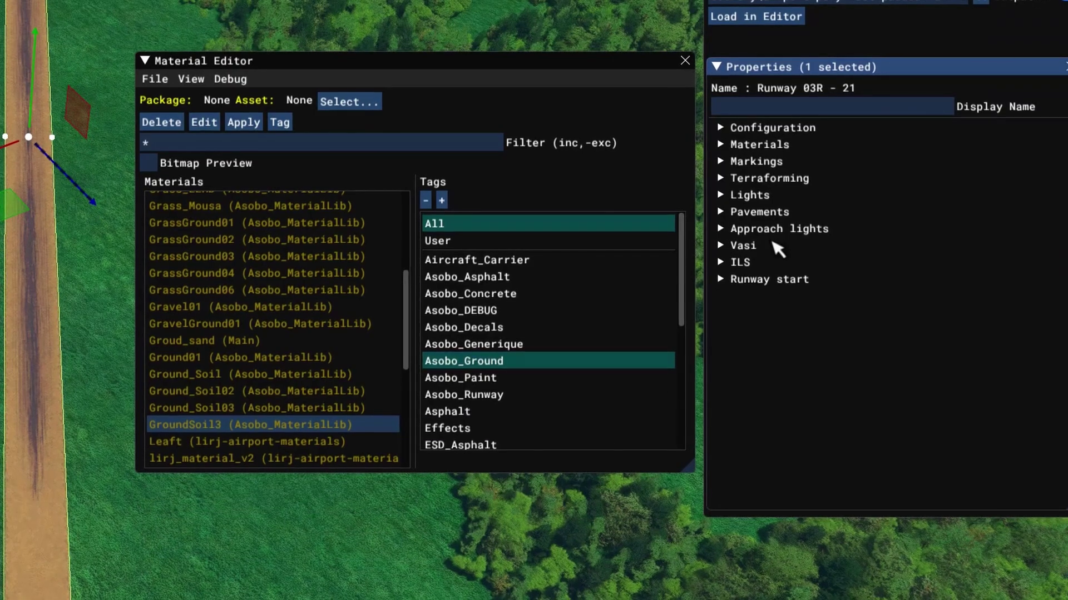
click(720, 161)
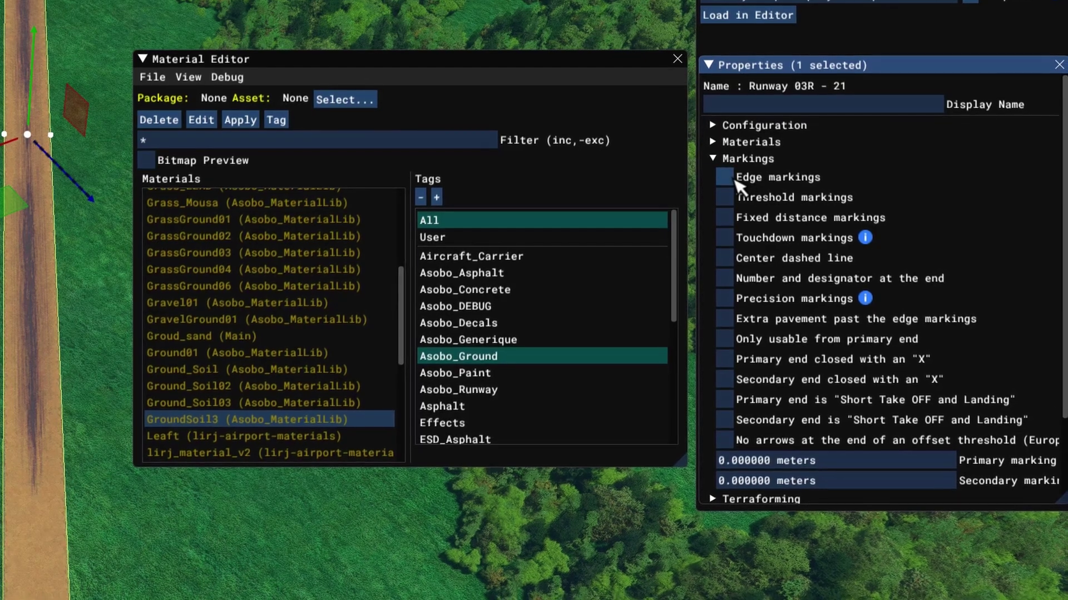
click(737, 179)
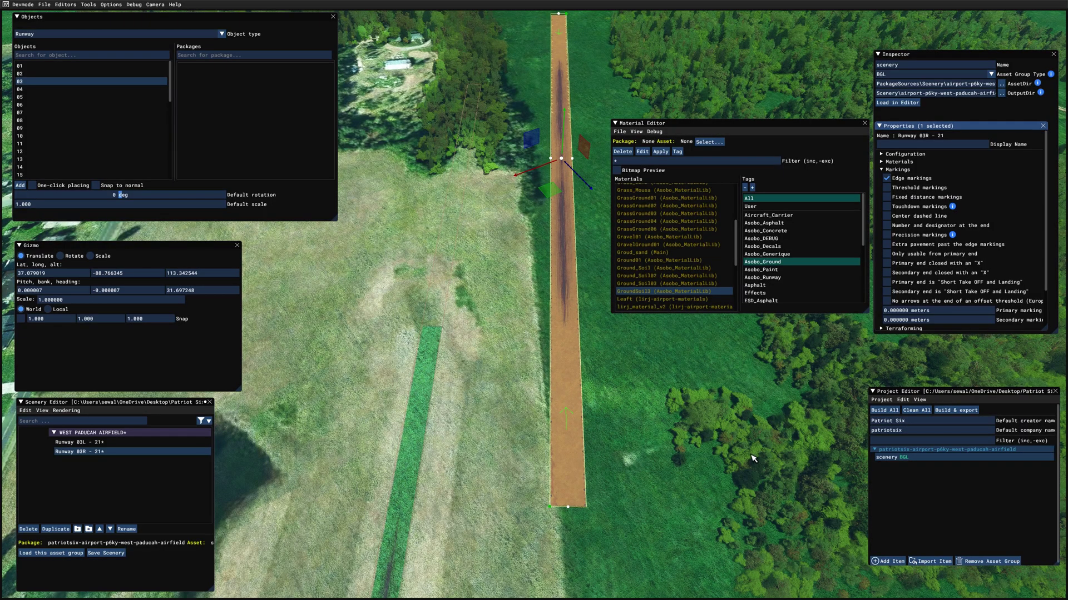
- Deselect the runway and zoom the camera out to view the finished clay strip
click(648, 482)
scroll(643, 485, up, 1)
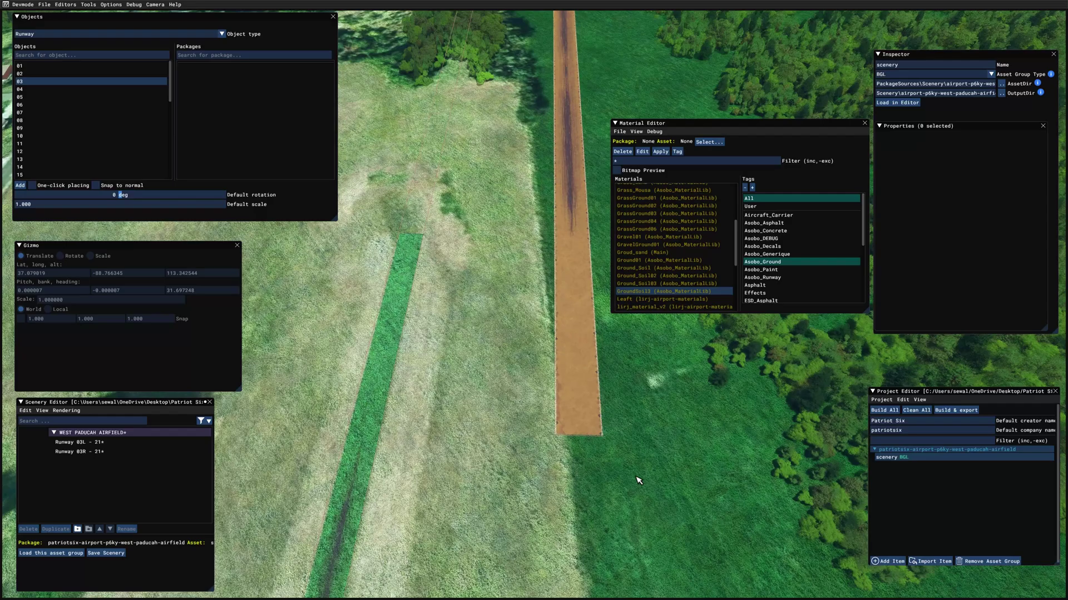
scroll(645, 487, up, 1)
scroll(647, 490, up, 1)
scroll(649, 494, up, 1)
scroll(648, 484, down, 1)
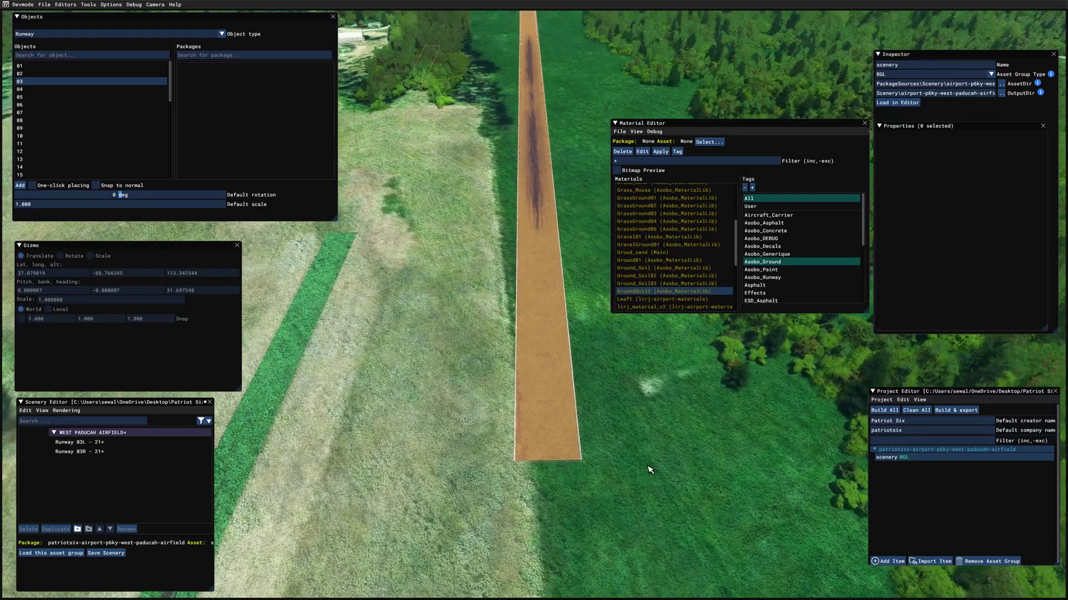
scroll(648, 472, down, 1)
scroll(647, 465, down, 1)
scroll(647, 460, down, 1)
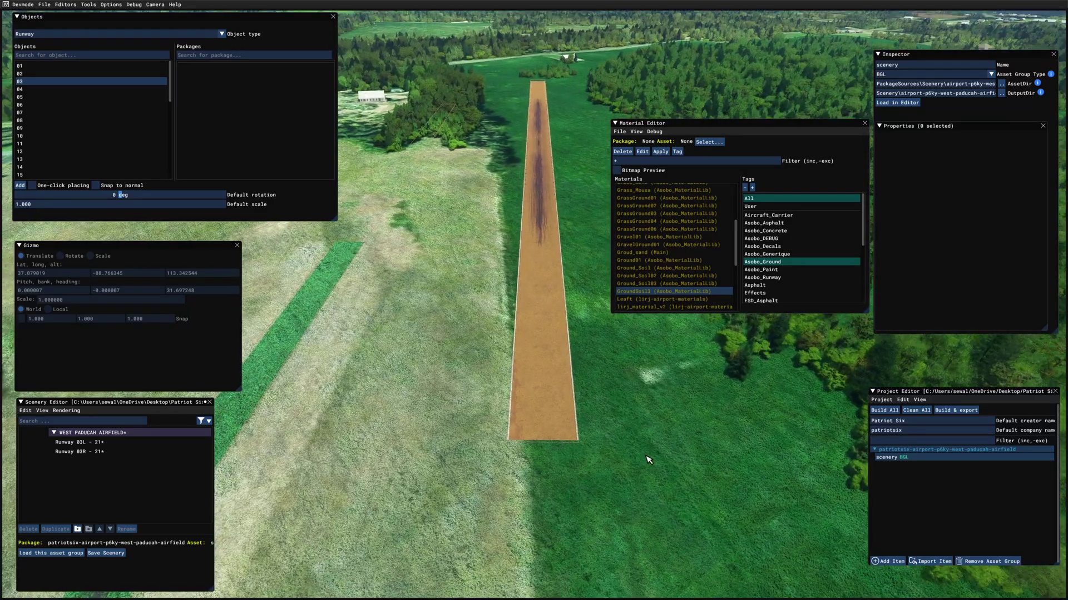
scroll(648, 457, down, 1)
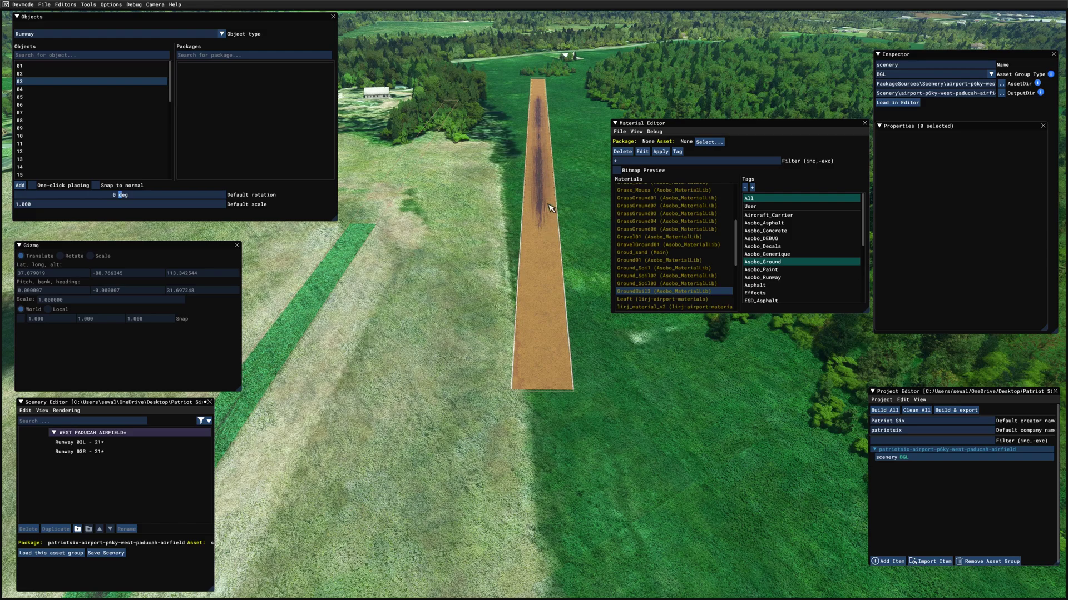
scroll(622, 356, down, 5)
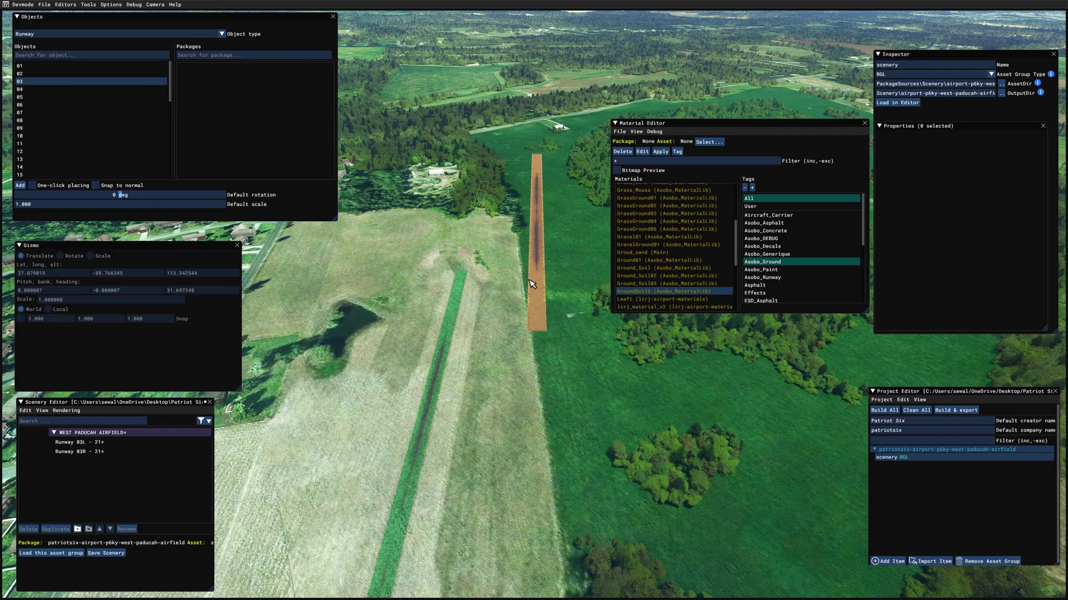
- Enable editing of Runway 03R's primary start and move it toward the runway end
click(538, 280)
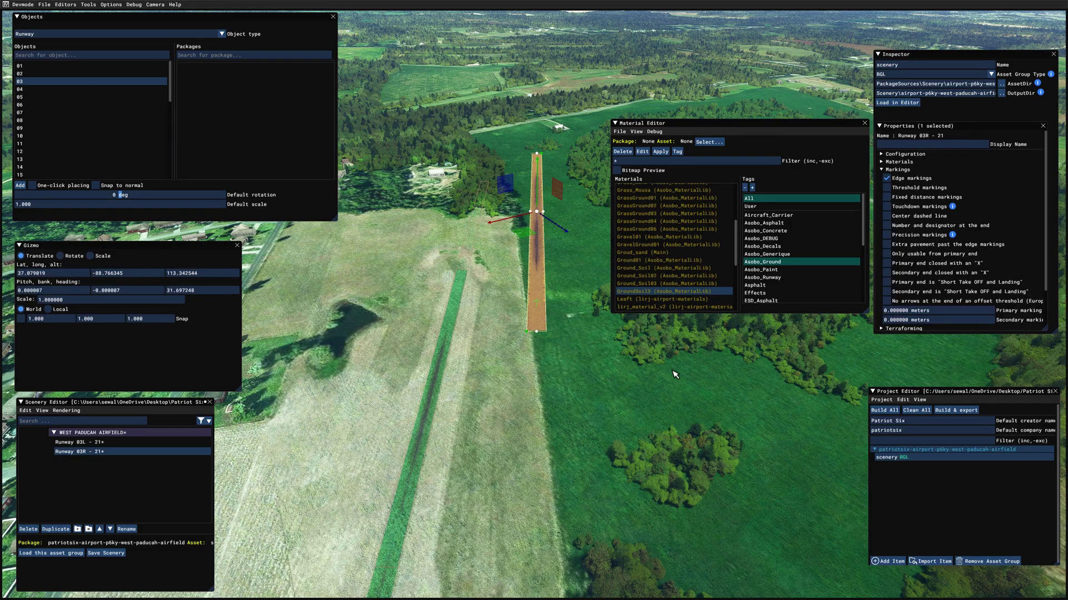
click(882, 170)
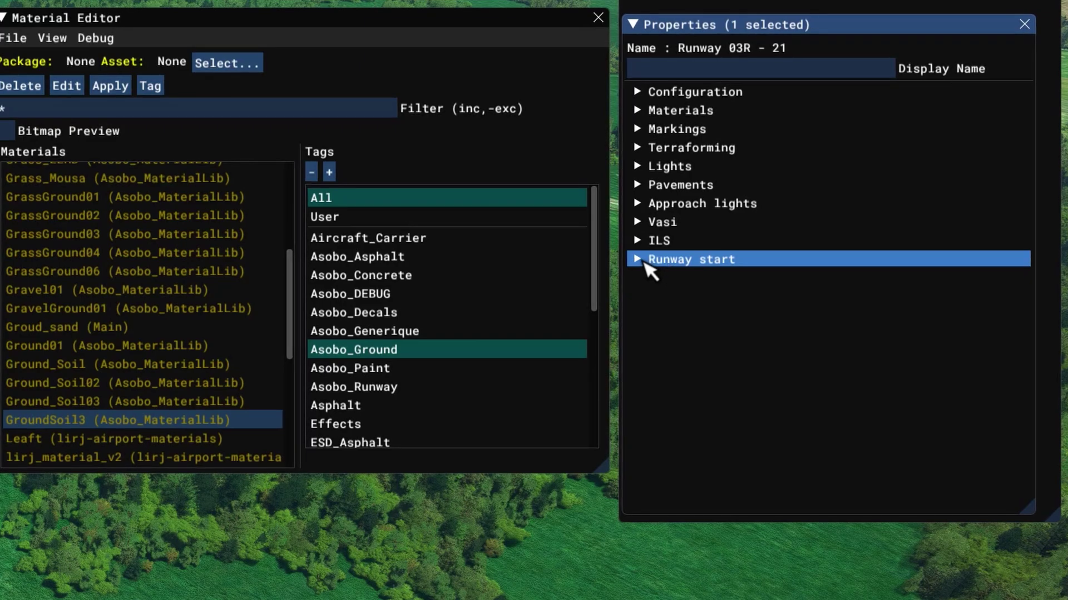
click(645, 260)
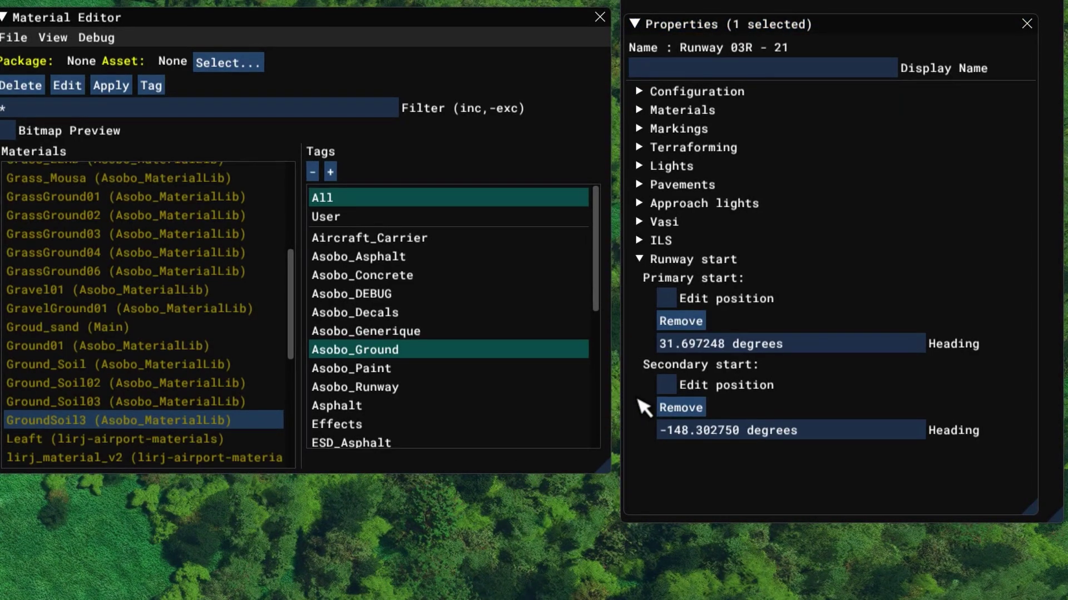
click(677, 298)
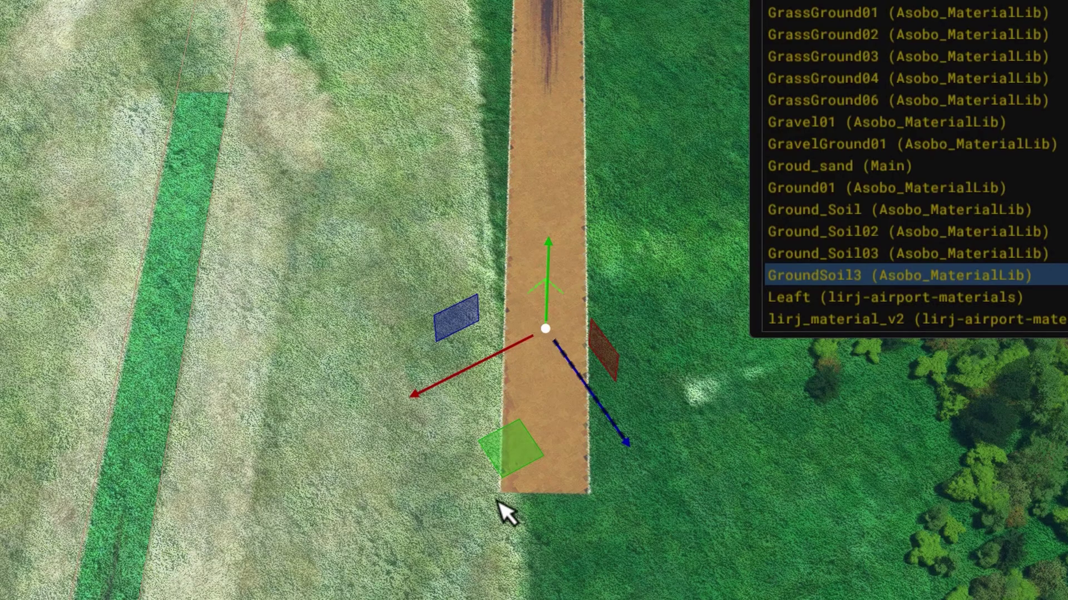
drag(528, 449, 523, 503)
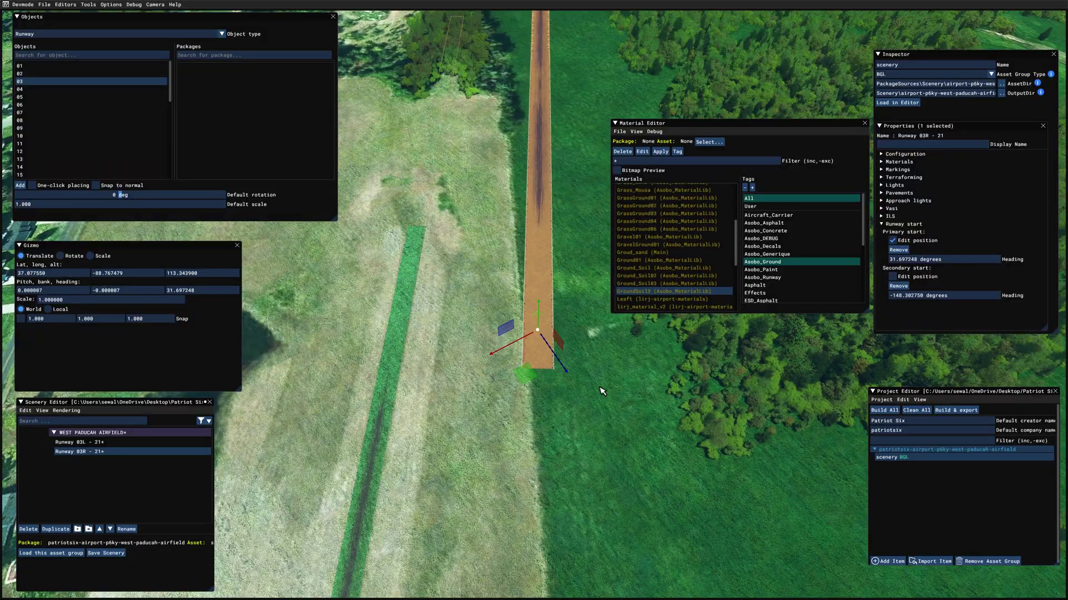
- Deselect the runway and move the camera to look along it
click(602, 391)
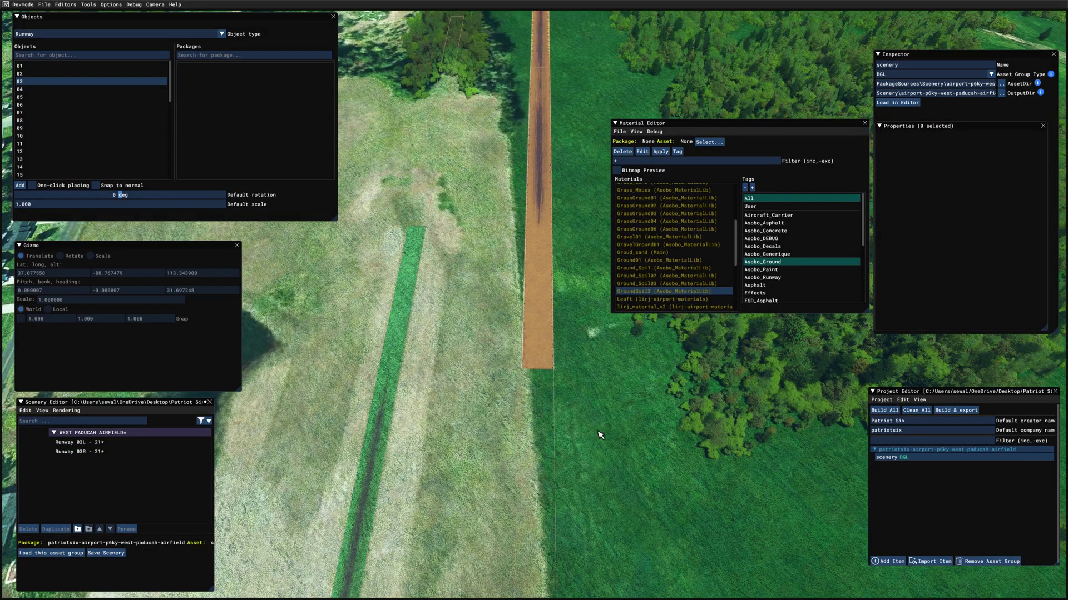
key(w)
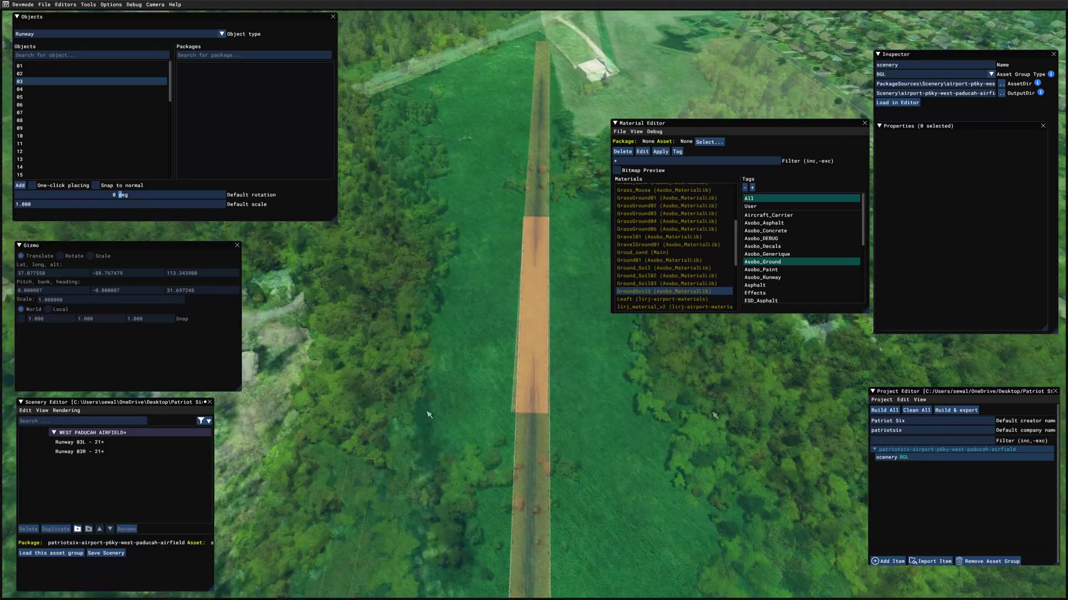
right_drag(590, 418, 578, 350)
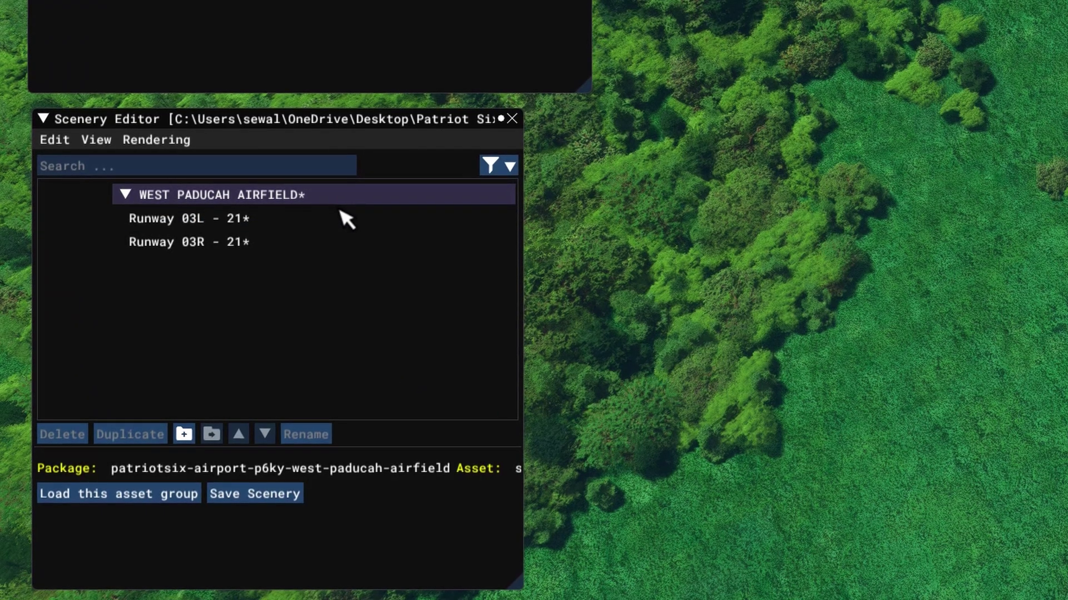
- Switch Runway 03R from primary to secondary start editing and move the secondary start along the runway
click(340, 212)
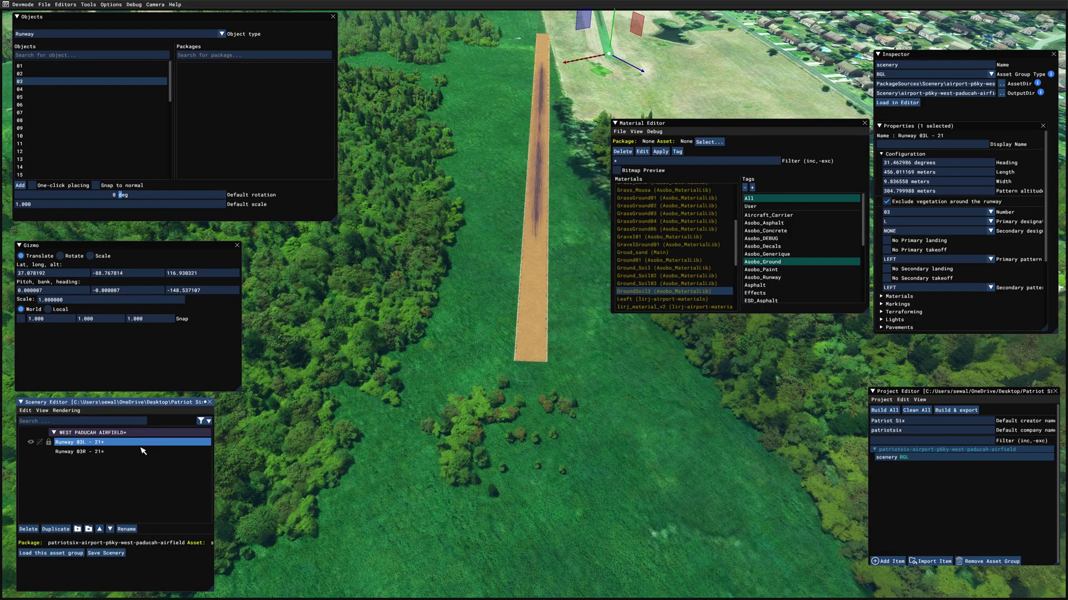
click(142, 452)
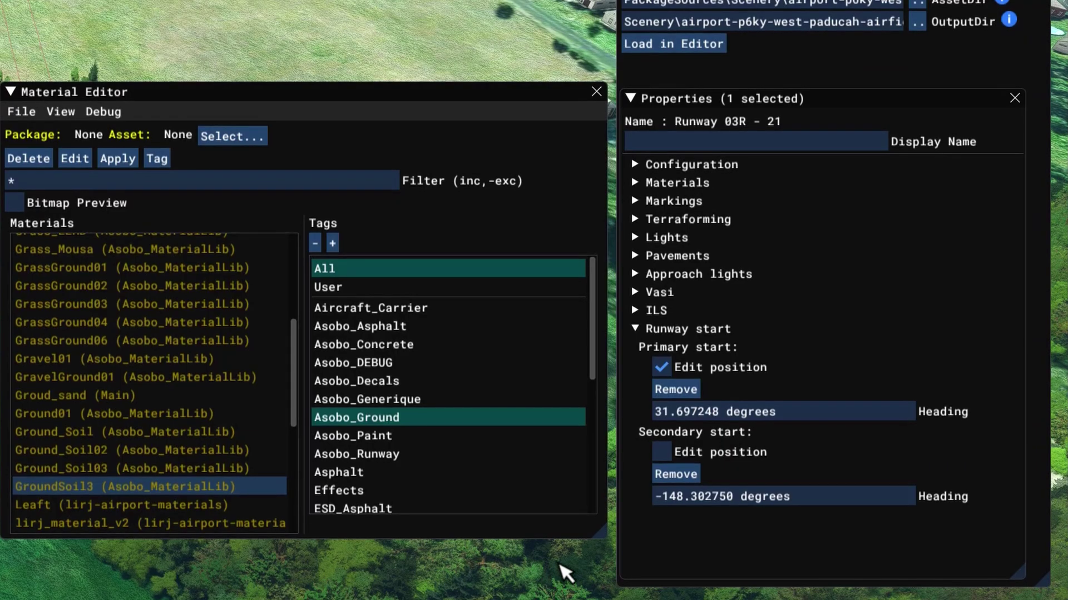
click(661, 366)
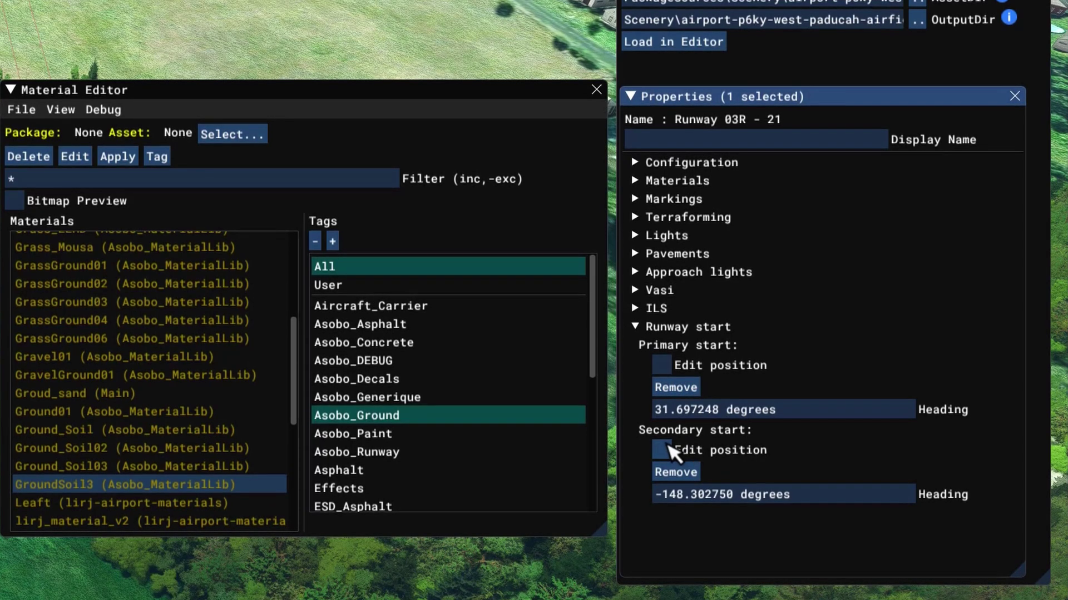
click(661, 451)
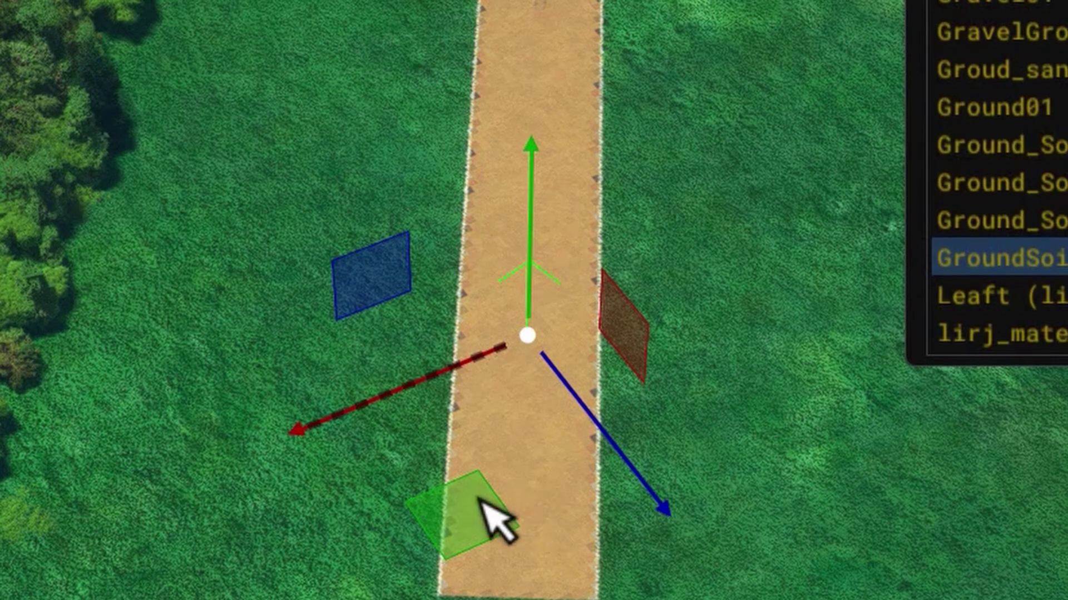
drag(481, 501, 467, 599)
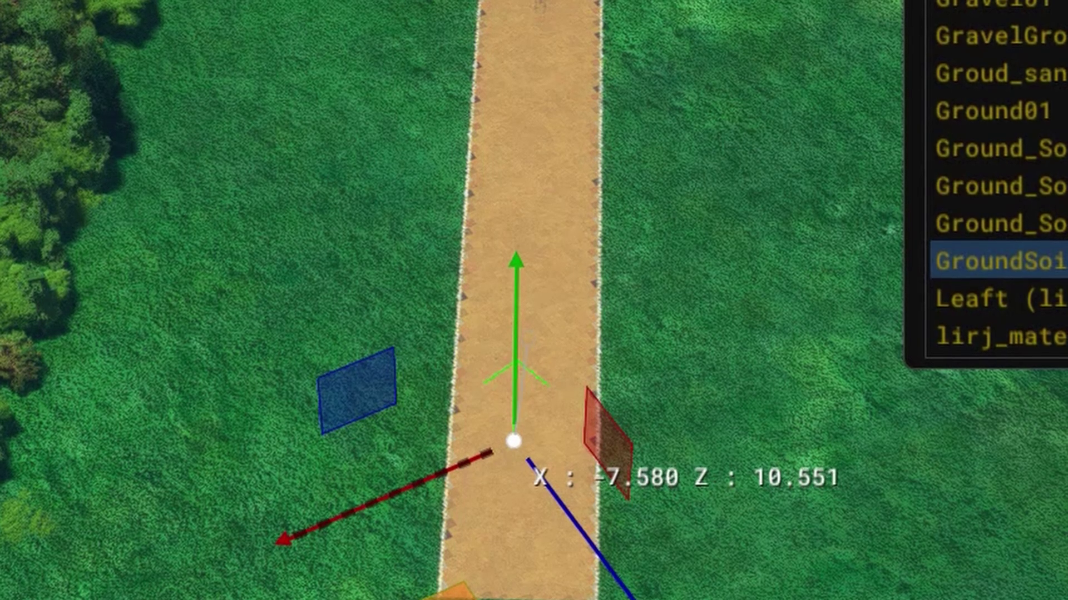
drag(448, 595, 450, 593)
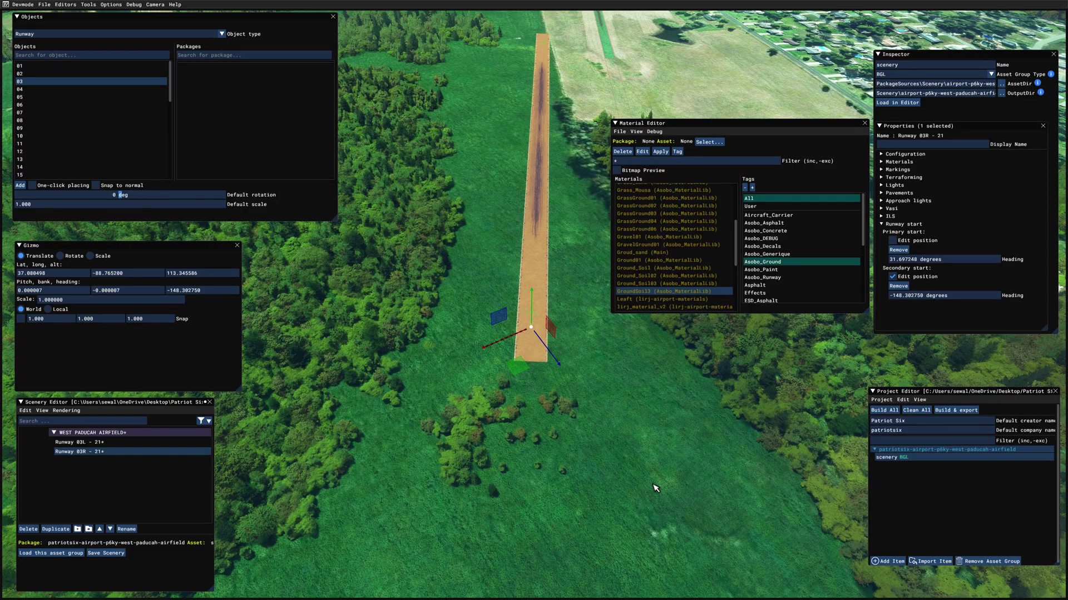
- Deselect the clay runway and save the West Paducah Airfield scenery with runways 03L-21 and 03R-21
click(659, 484)
key(s)
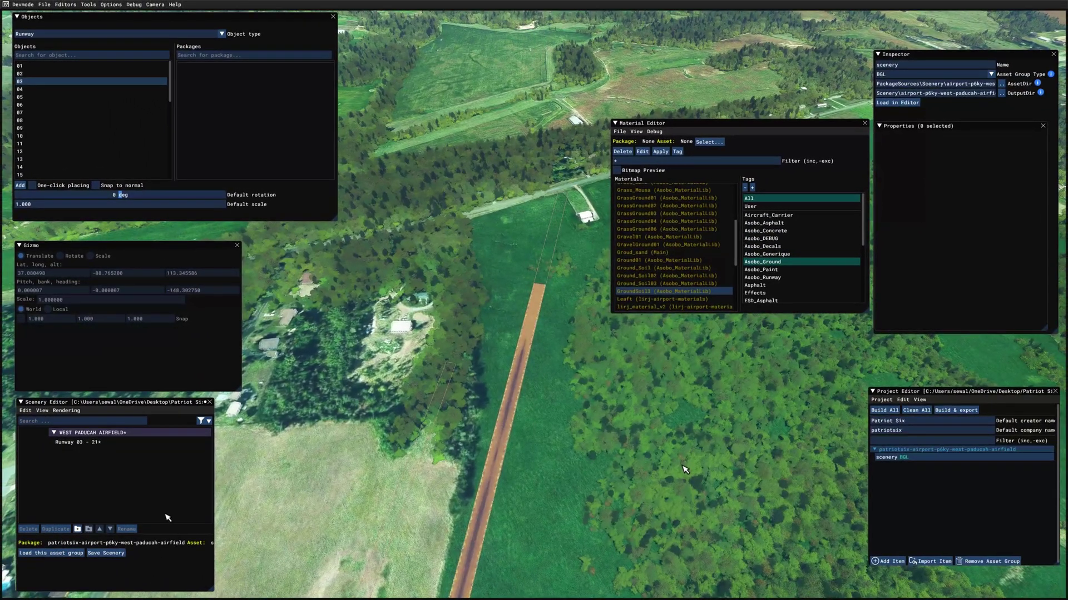
click(115, 555)
key(ctrl+v)
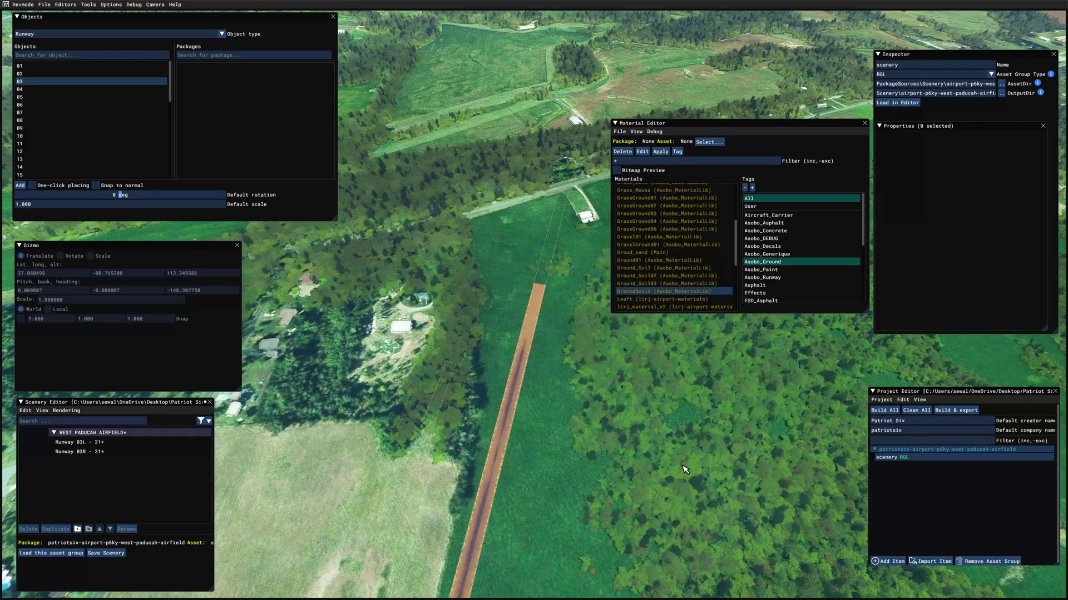